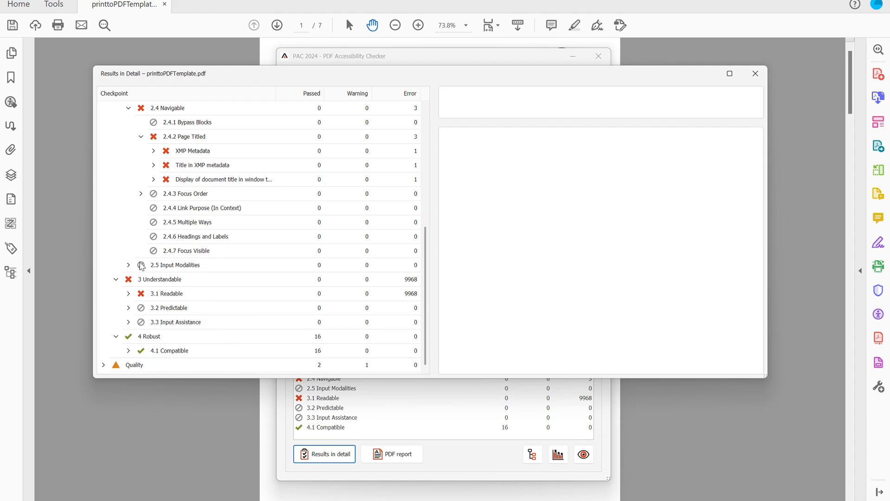
Expand the 3.1 Readable and Quality checkpoints in the detailed results and open the entry under Presence of headings
{"action": "left_click", "coordinate": [129, 293]}
{"action": "scroll", "coordinate": [134, 299], "scroll_direction": "down", "scroll_amount": 1}
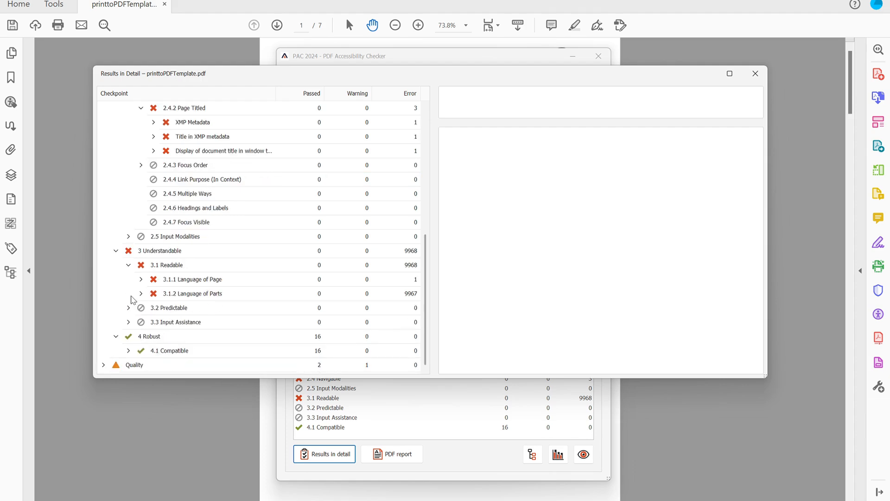
{"action": "left_click", "coordinate": [103, 366]}
{"action": "scroll", "coordinate": [185, 321], "scroll_direction": "down", "scroll_amount": 5}
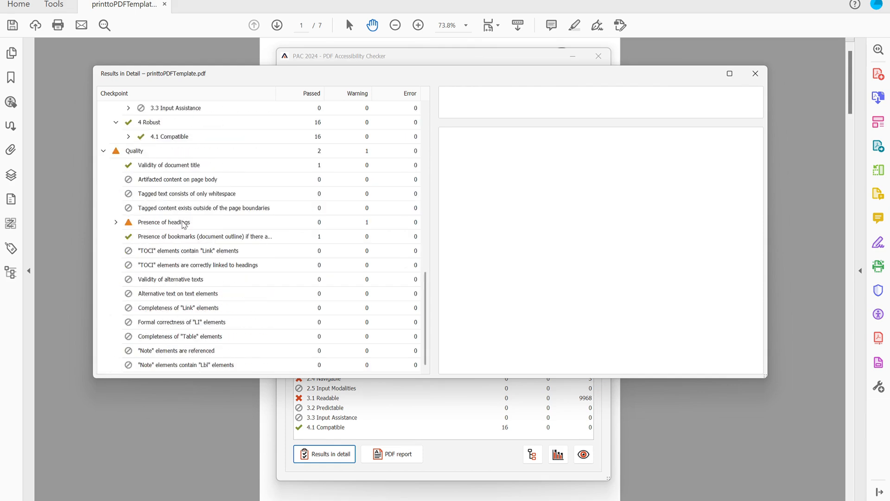
{"action": "double_click", "coordinate": [184, 224]}
{"action": "key", "text": "Down"}
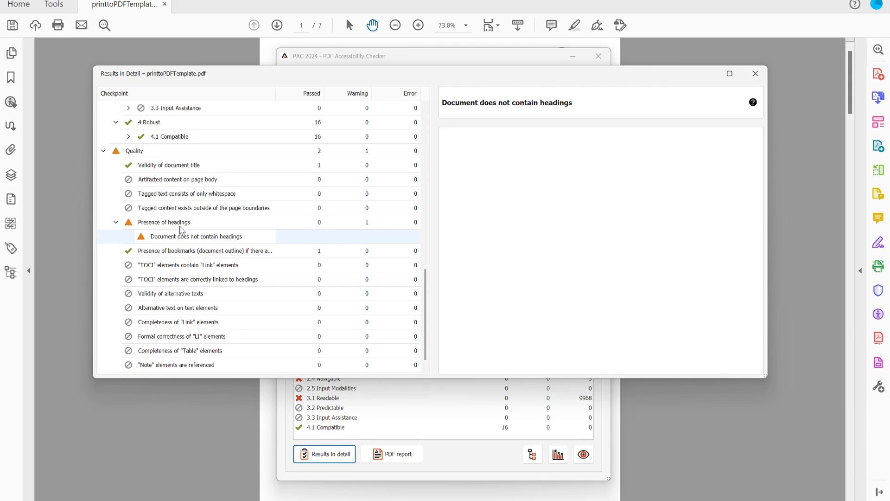
Expand 1.3.1 Info and Relationships and examine the entries under Mark for tagged documents and Tagged content and artifacts
{"action": "scroll", "coordinate": [174, 318], "scroll_direction": "down", "scroll_amount": 1}
{"action": "scroll", "coordinate": [175, 318], "scroll_direction": "up", "scroll_amount": 9}
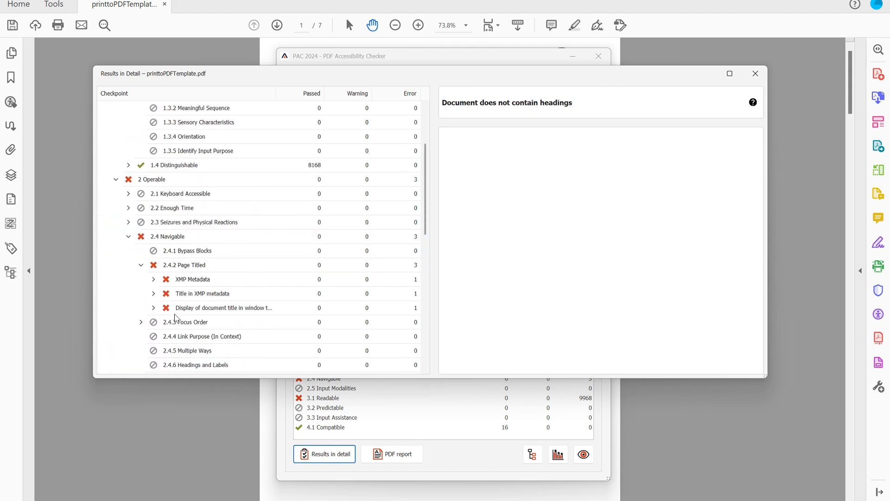
{"action": "scroll", "coordinate": [175, 318], "scroll_direction": "up", "scroll_amount": 2}
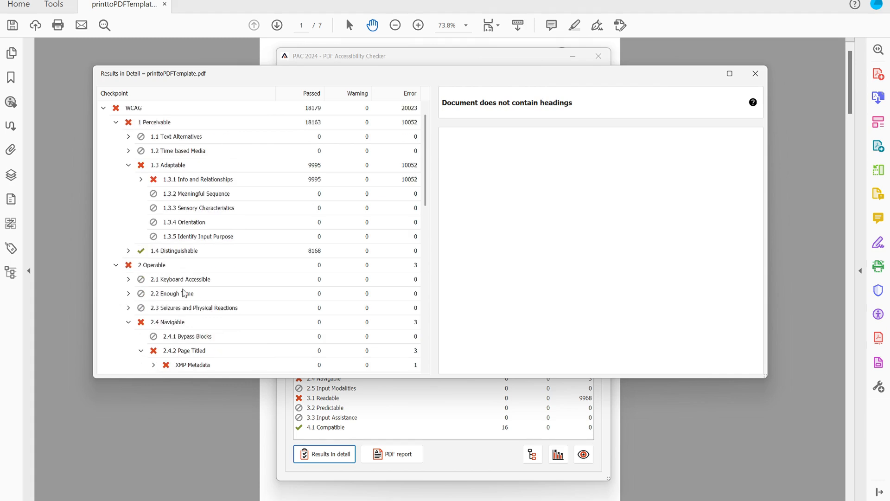
{"action": "double_click", "coordinate": [189, 178]}
{"action": "key", "text": "Down"}
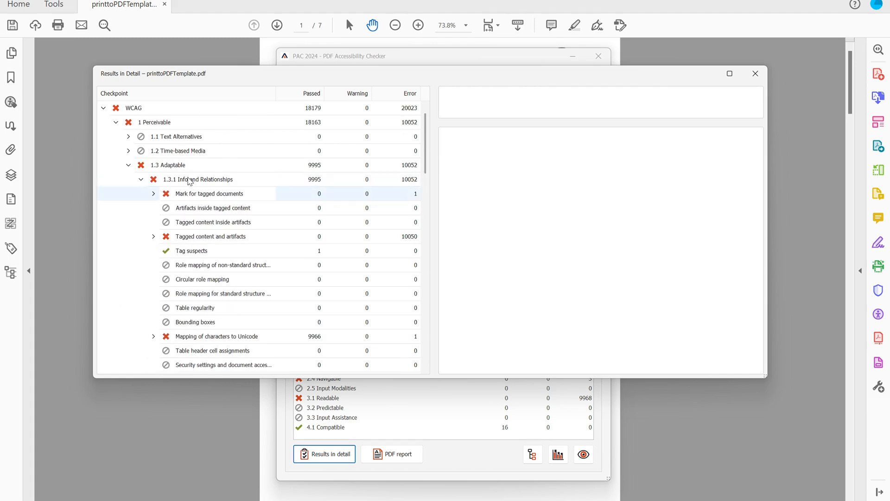
{"action": "key", "text": "Right"}
{"action": "key", "text": "Down"}
{"action": "key", "text": "Down"}
{"action": "key", "text": "Down"}
{"action": "key", "text": "Down"}
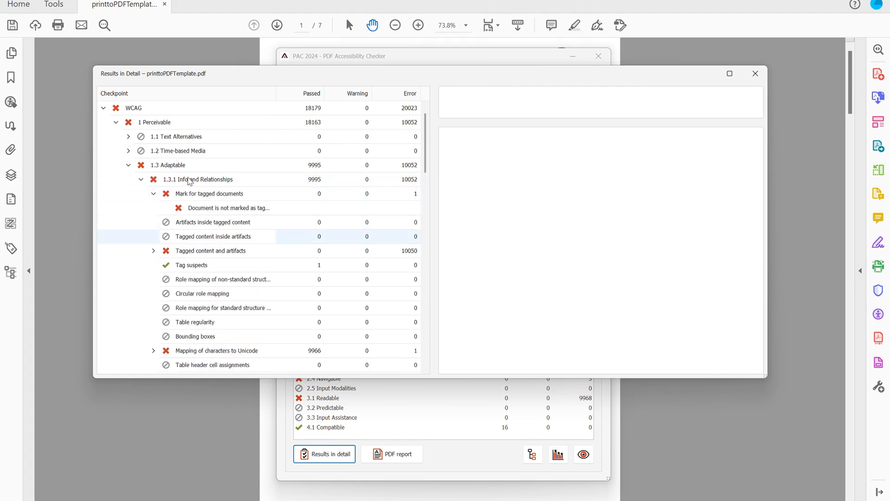
{"action": "key", "text": "Right"}
{"action": "key", "text": "Down"}
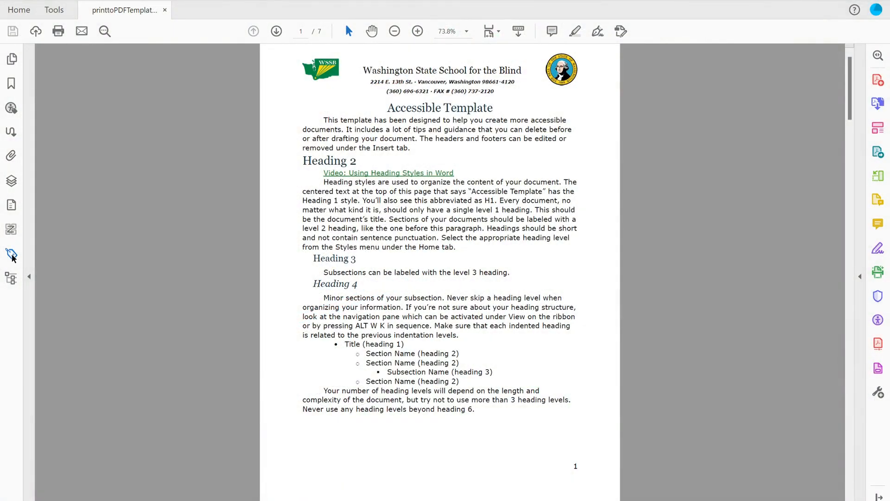
Show the PDF's Tags pane in Acrobat and view the list of available navigation panes
{"action": "left_click", "coordinate": [12, 255]}
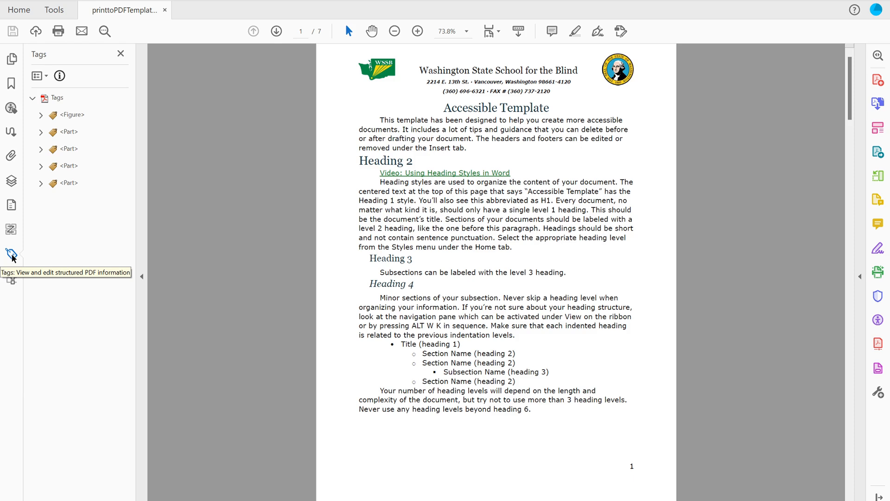
{"action": "right_click", "coordinate": [12, 301]}
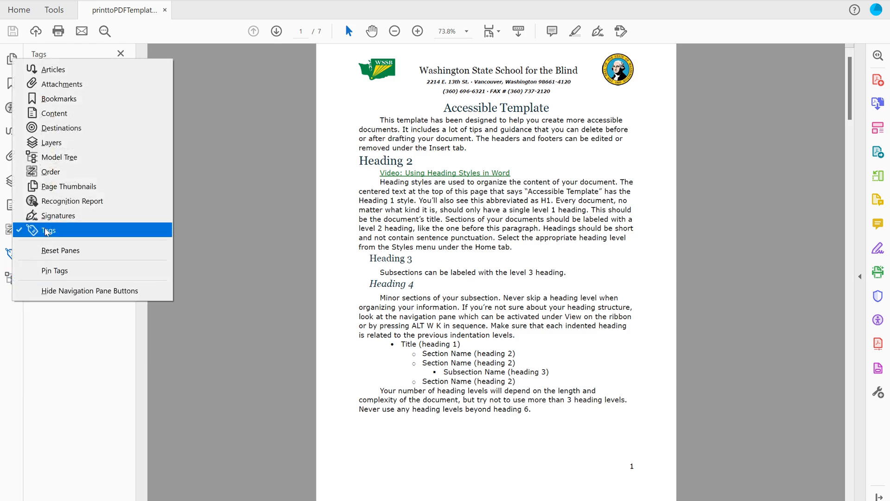
{"action": "left_click", "coordinate": [76, 353]}
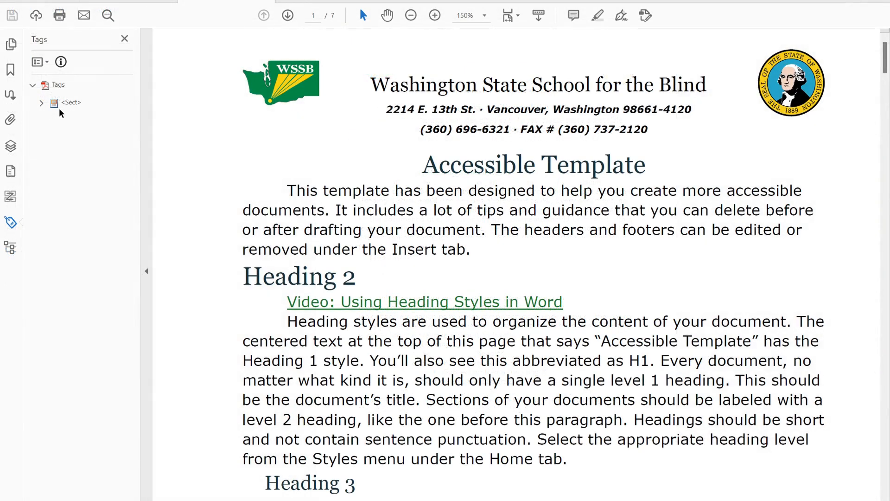
Change the type of the top-level Sect tag to Document in its object properties
{"action": "left_click", "coordinate": [56, 86]}
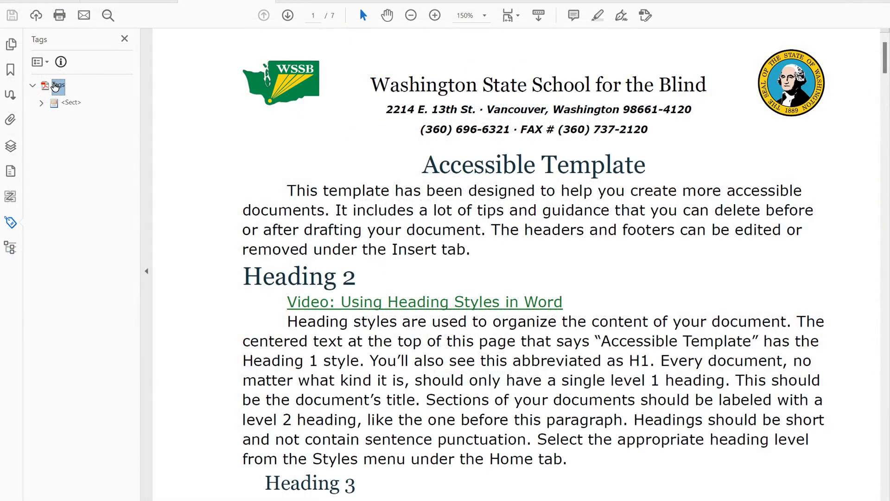
{"action": "left_click", "coordinate": [72, 103]}
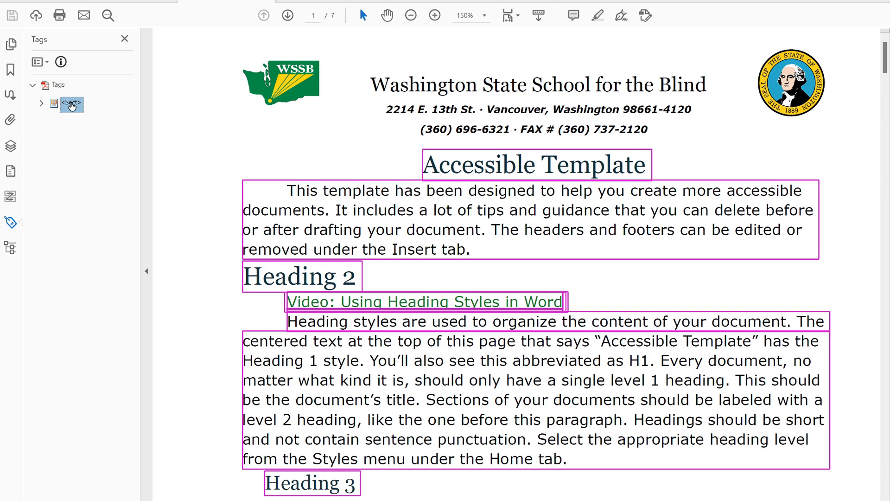
{"action": "right_click", "coordinate": [72, 106]}
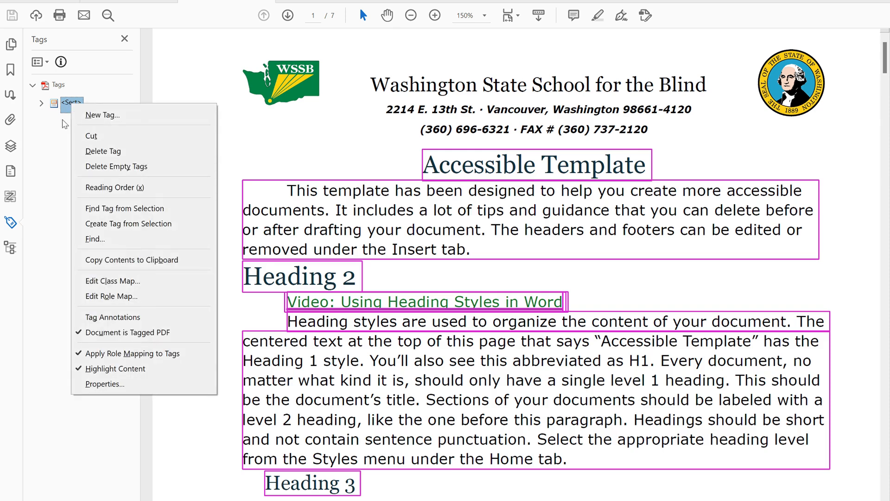
{"action": "left_click", "coordinate": [119, 384]}
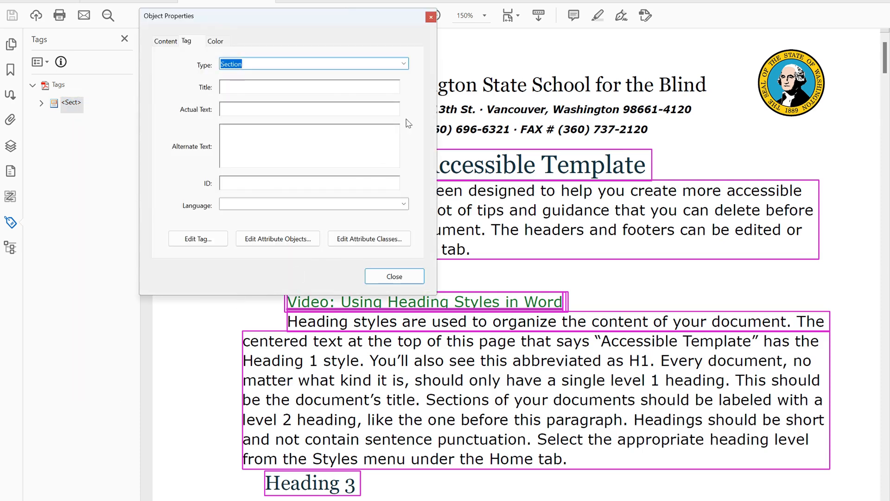
{"action": "left_click", "coordinate": [406, 67]}
{"action": "key", "text": "d"}
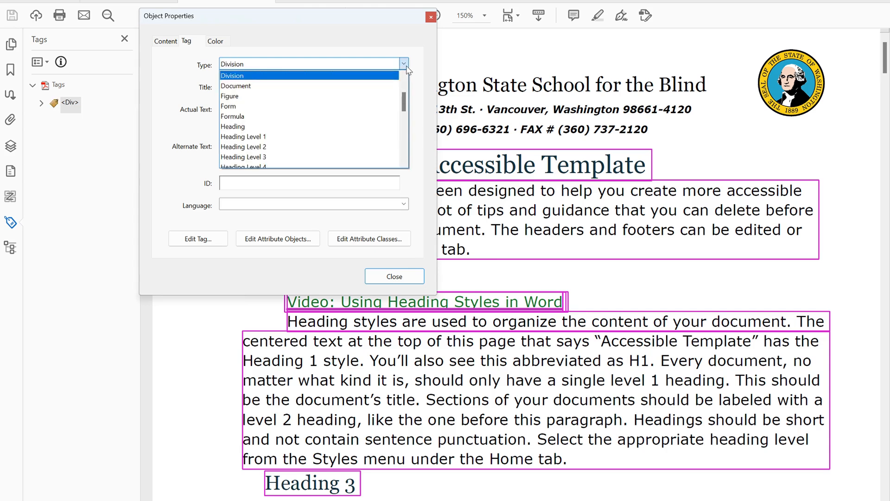
{"action": "left_click", "coordinate": [283, 87]}
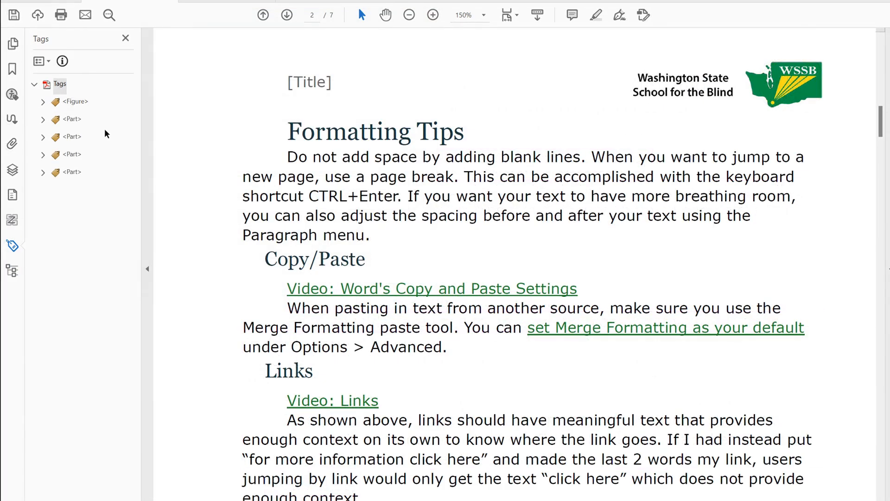
Create a new tag of type Document under the Tags root
{"action": "left_click", "coordinate": [54, 85]}
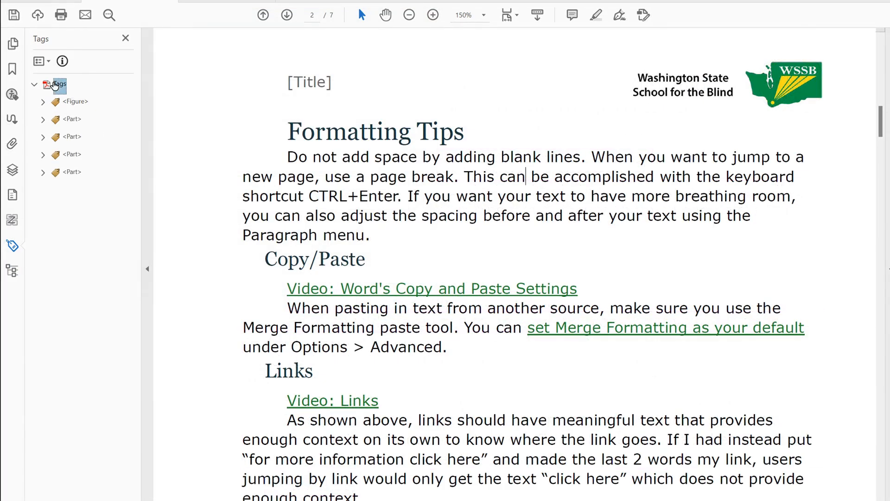
{"action": "left_click", "coordinate": [40, 62]}
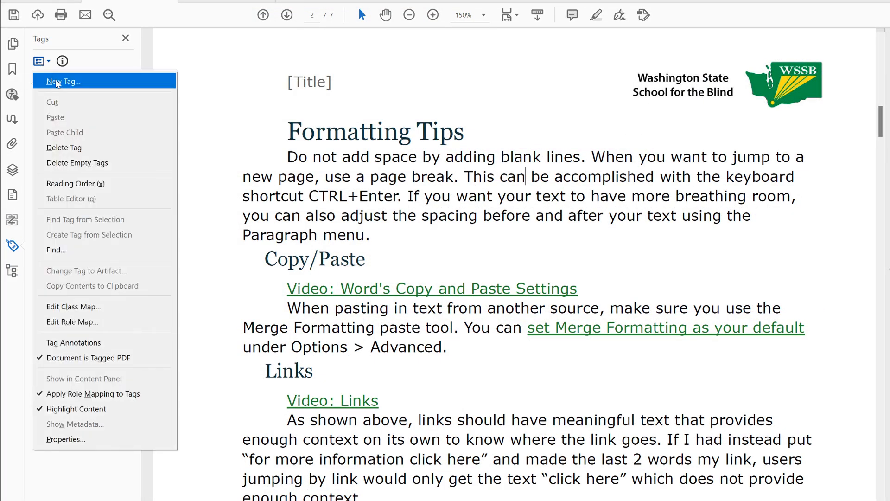
{"action": "left_click", "coordinate": [56, 83]}
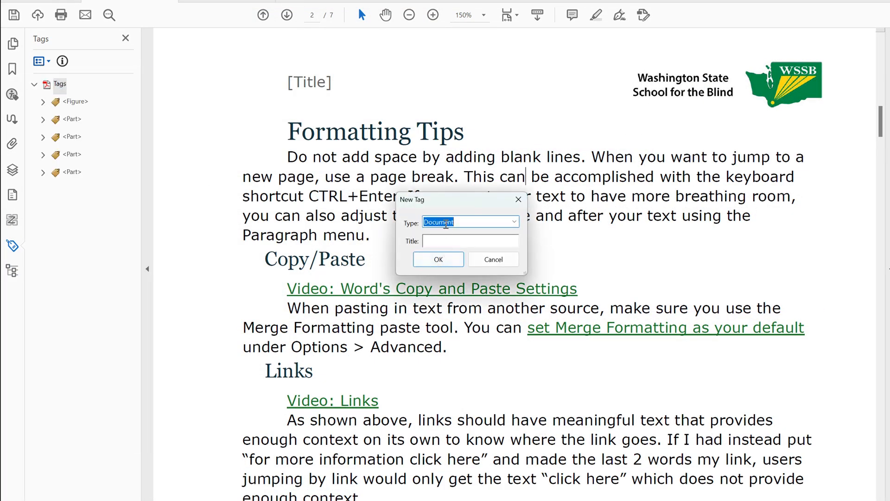
{"action": "left_click", "coordinate": [438, 260]}
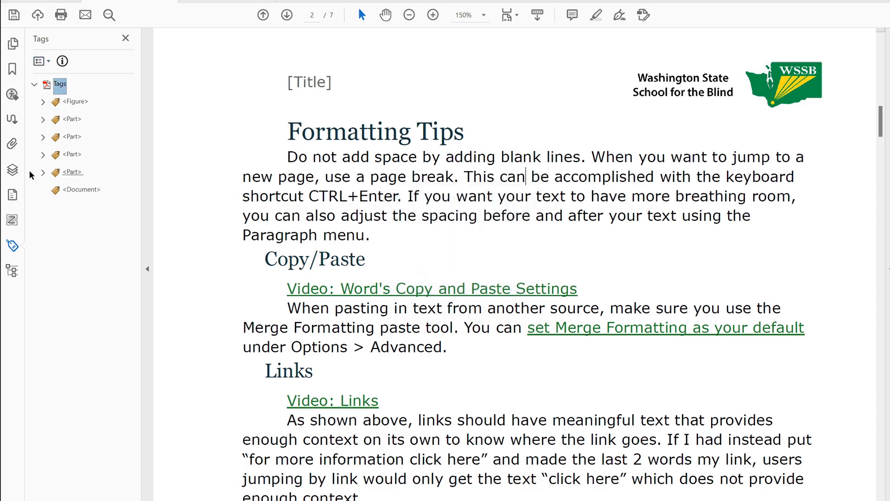
Select the Figure tag and all four Part tags and nest them inside the Document tag
{"action": "left_click", "coordinate": [72, 173]}
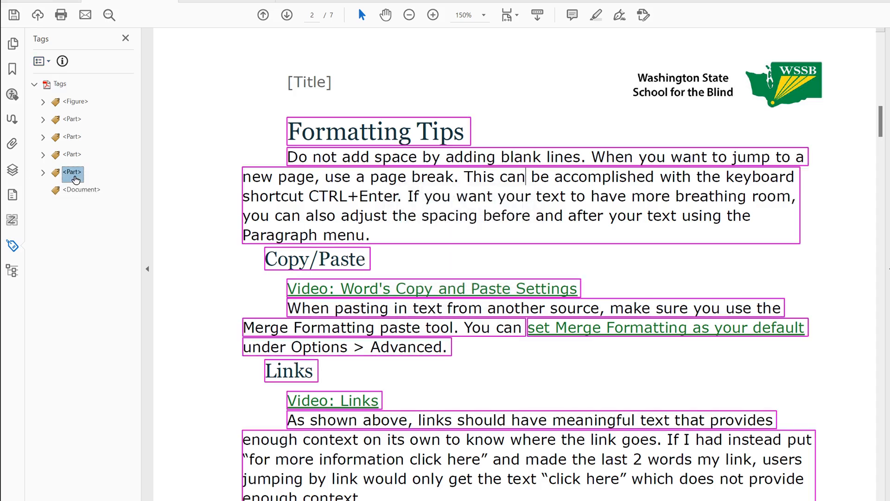
{"action": "left_click", "coordinate": [76, 102], "text": "shift"}
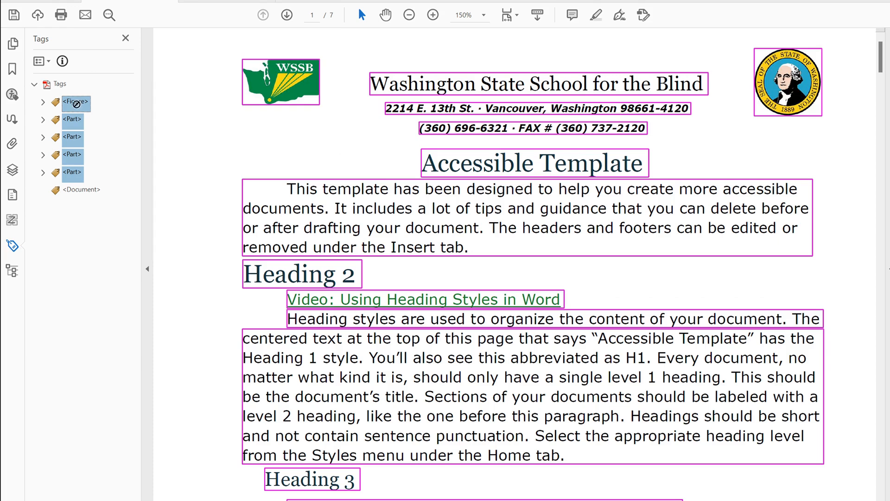
{"action": "left_click_drag", "start_coordinate": [76, 104], "coordinate": [82, 201]}
{"action": "left_click_drag", "start_coordinate": [79, 203], "coordinate": [86, 197]}
{"action": "left_click_drag", "start_coordinate": [65, 198], "coordinate": [55, 194]}
{"action": "left_click_drag", "start_coordinate": [67, 197], "coordinate": [66, 194]}
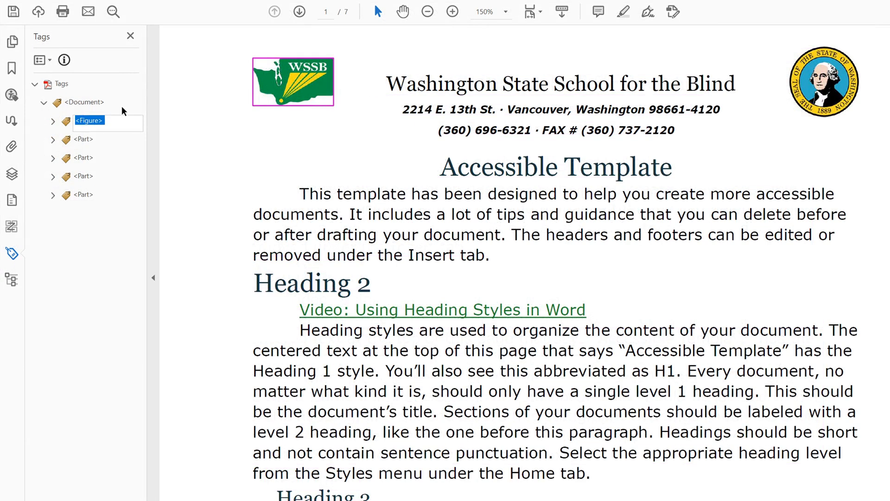
Check which page content the Figure and Part tags cover, and expand the Part tag that holds the Heading 2 section
{"action": "key", "text": "Return"}
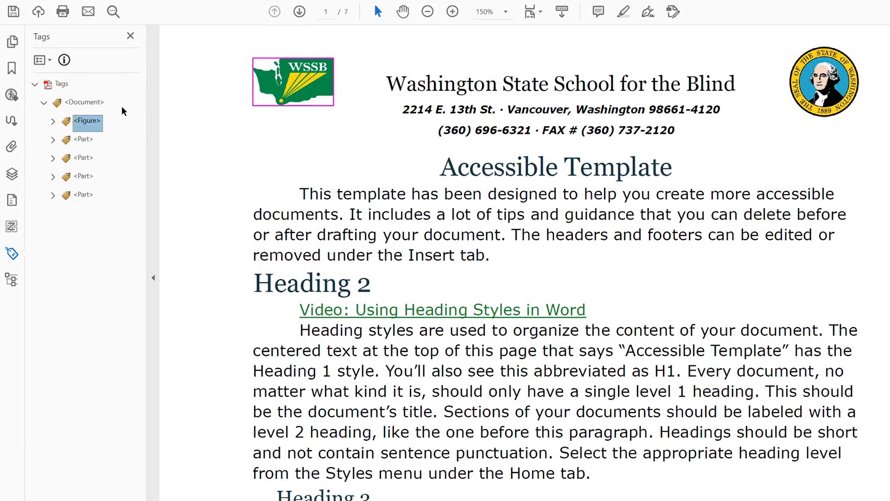
{"action": "key", "text": "Down"}
{"action": "key", "text": "Down"}
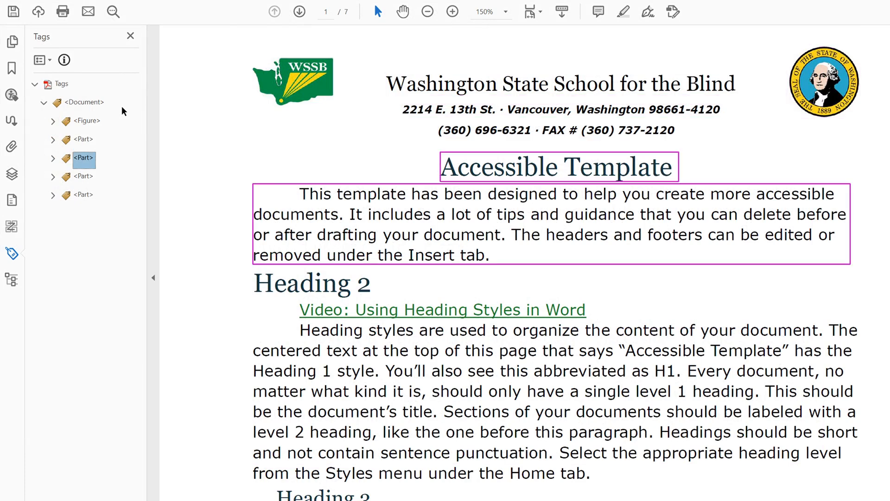
{"action": "key", "text": "Down"}
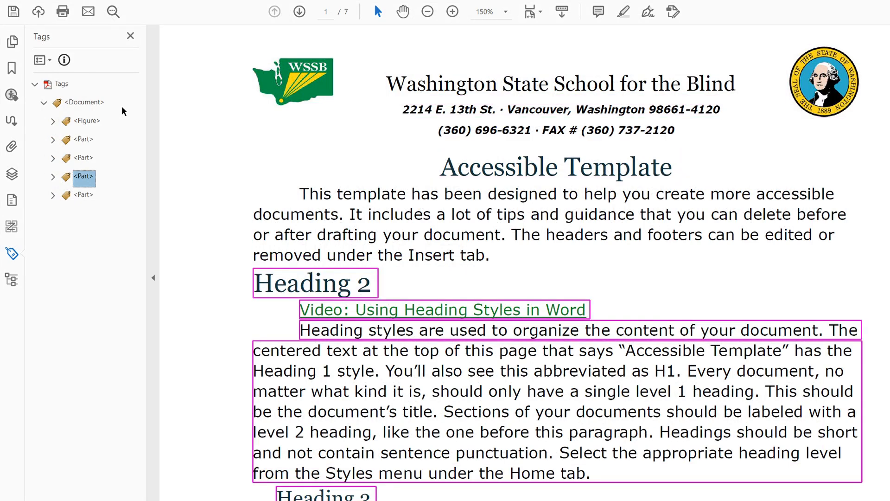
{"action": "key", "text": "Down"}
{"action": "key", "text": "Up"}
{"action": "key", "text": "Right"}
{"action": "key", "text": "Down"}
{"action": "key", "text": "Down"}
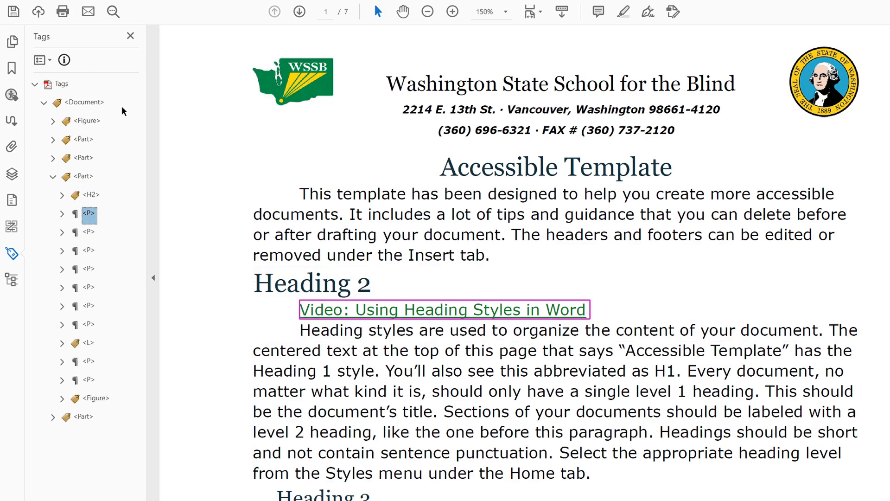
Expand the Part tags for the Accessible Template title and the letterhead, and examine the tags nested in them
{"action": "key", "text": "Up"}
{"action": "key", "text": "Up"}
{"action": "key", "text": "Up"}
{"action": "key", "text": "Right"}
{"action": "key", "text": "Down"}
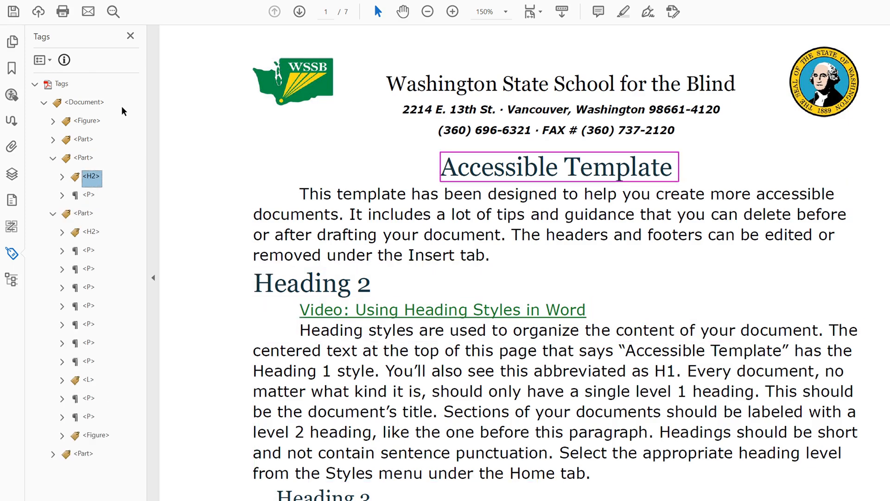
{"action": "key", "text": "Down"}
{"action": "key", "text": "Up"}
{"action": "key", "text": "Up"}
{"action": "key", "text": "Up"}
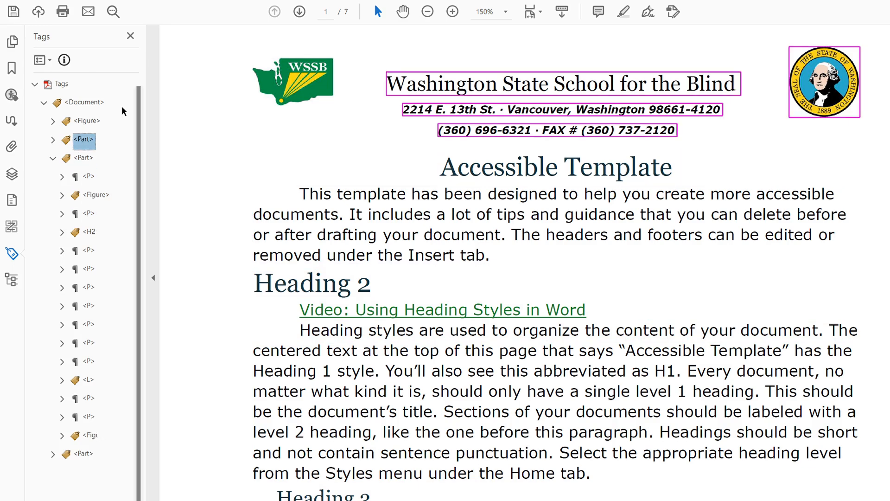
{"action": "key", "text": "Right"}
{"action": "key", "text": "Down"}
{"action": "key", "text": "Down"}
{"action": "key", "text": "Down"}
{"action": "key", "text": "Down"}
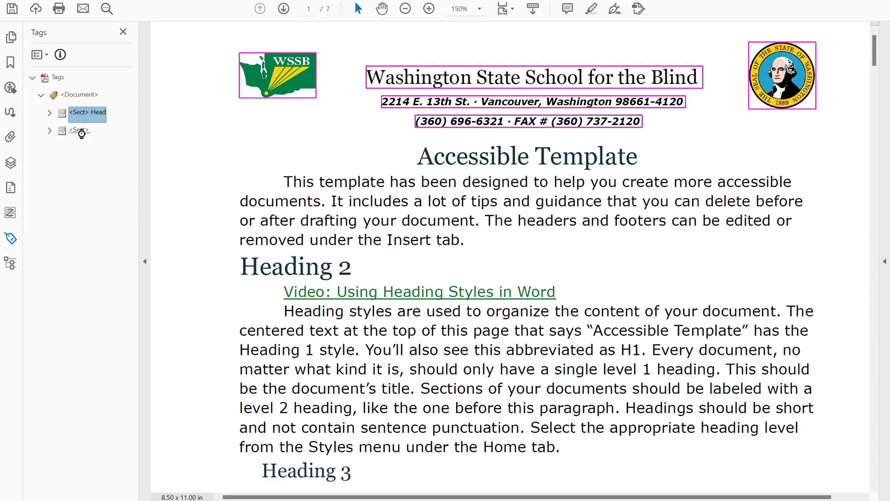
Expand the main body Sect tag and its Formatting Tips subsection, and examine how the heading, paragraph and section tags are nested
{"action": "left_click", "coordinate": [81, 134]}
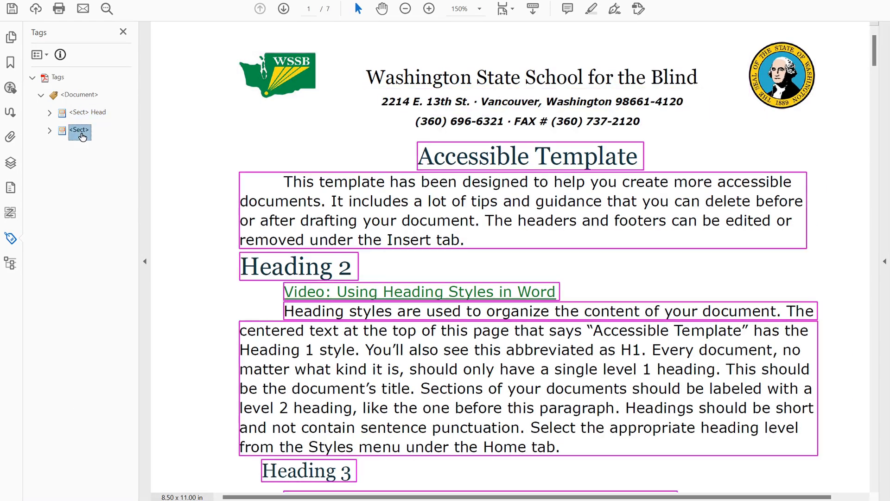
{"action": "key", "text": "Right"}
{"action": "key", "text": "Down"}
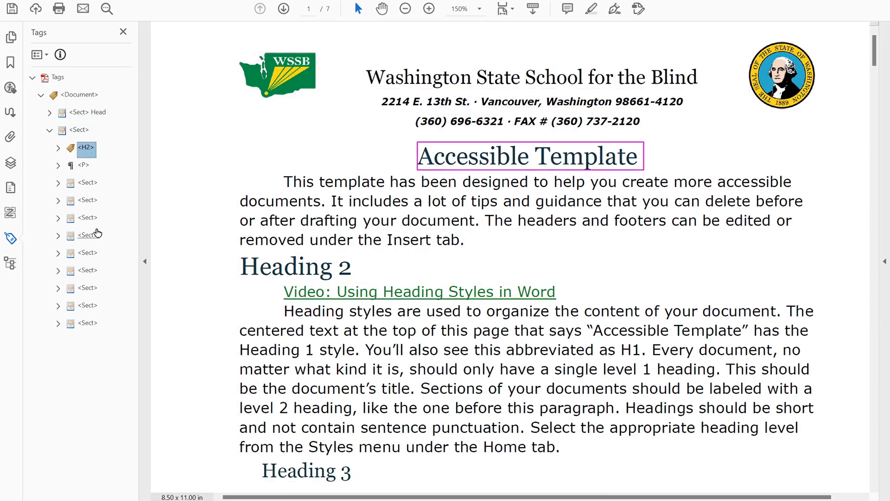
{"action": "key", "text": "Down"}
{"action": "key", "text": "Down"}
{"action": "key", "text": "Down"}
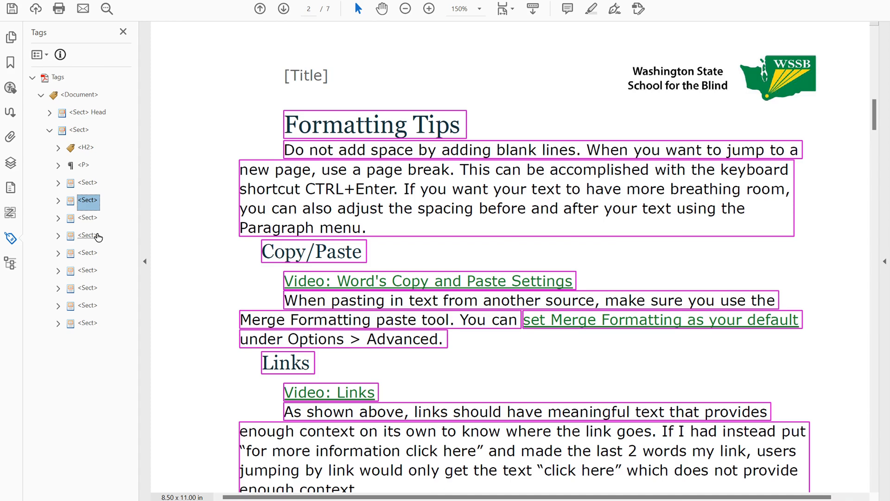
{"action": "key", "text": "Down"}
{"action": "key", "text": "Up"}
{"action": "key", "text": "Right"}
{"action": "key", "text": "Down"}
{"action": "key", "text": "Down"}
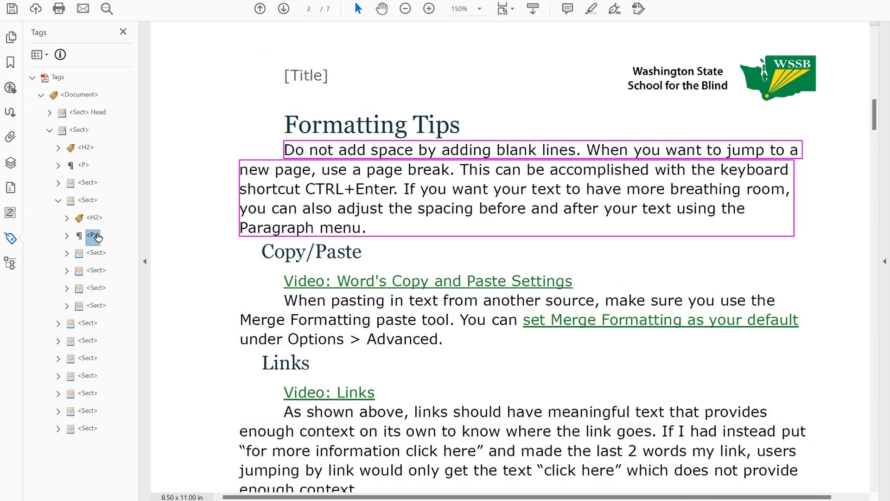
Check which page content each of the remaining Formatting Tips subsection tags and the following main body Sect tags covers
{"action": "key", "text": "Down"}
{"action": "key", "text": "Down"}
{"action": "key", "text": "Down"}
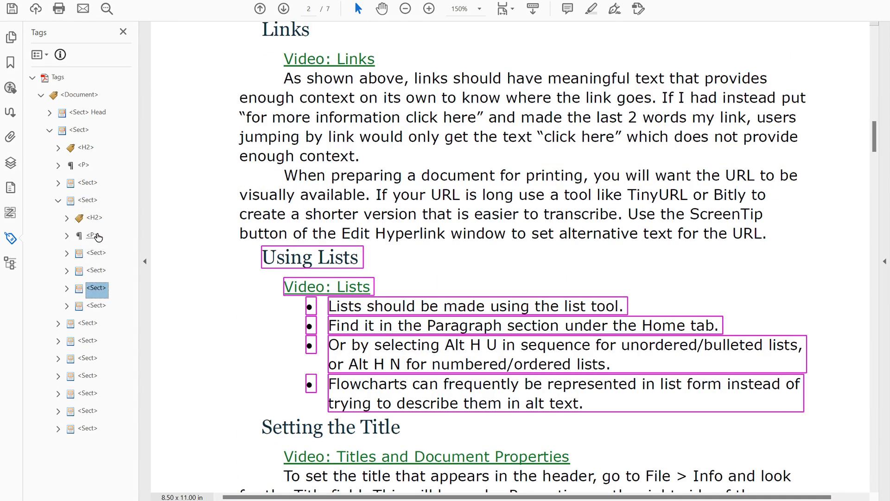
{"action": "key", "text": "Down"}
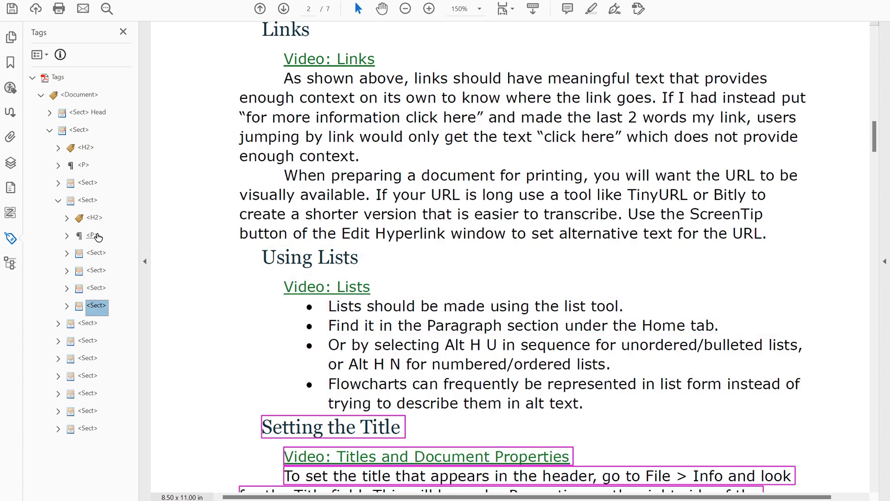
{"action": "key", "text": "Up"}
{"action": "key", "text": "Up"}
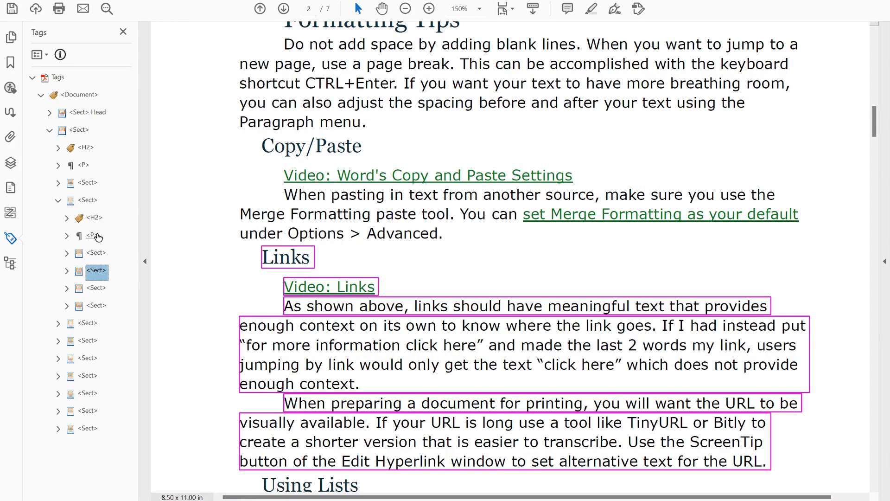
{"action": "key", "text": "Down"}
{"action": "key", "text": "Down"}
{"action": "key", "text": "Down"}
{"action": "key", "text": "Down"}
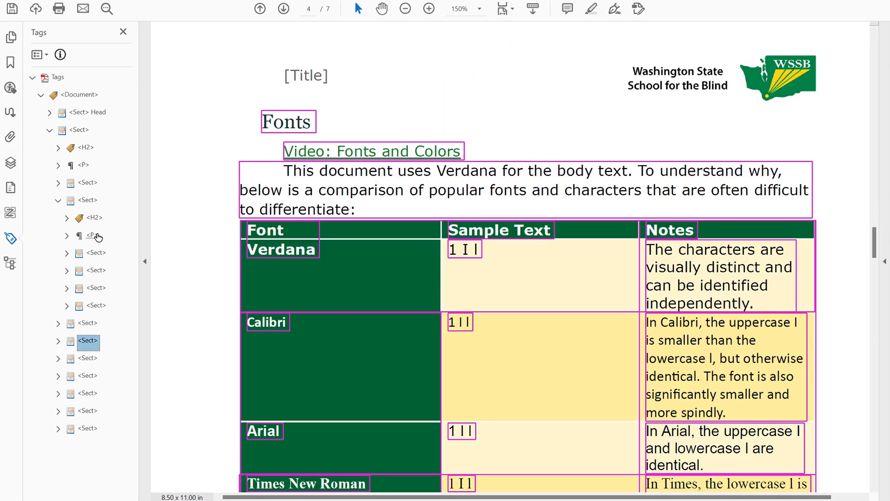
{"action": "key", "text": "Down"}
{"action": "key", "text": "Down"}
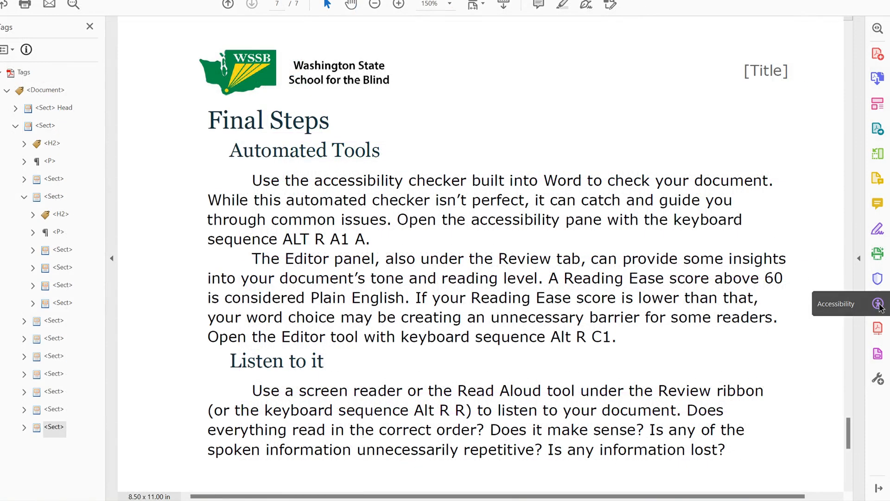
Open the Reading Order tool and tag the Final Steps title on page 7 as Heading 2
{"action": "left_click", "coordinate": [878, 304]}
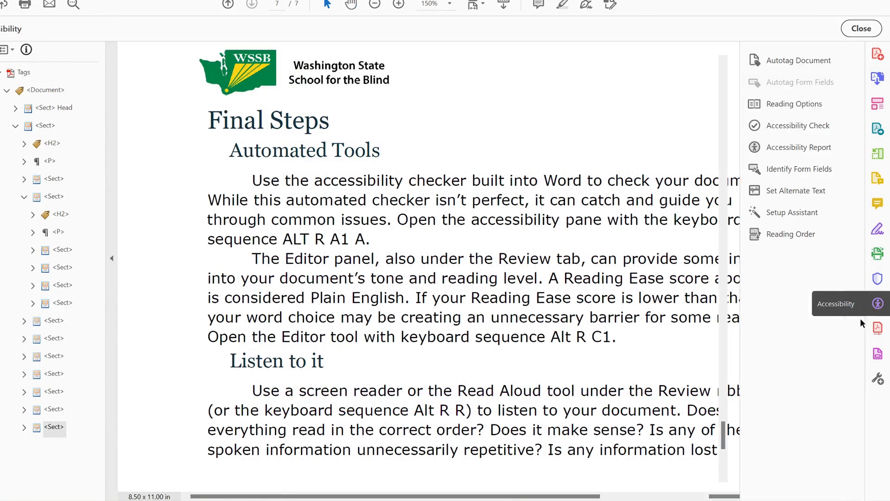
{"action": "left_click", "coordinate": [775, 233]}
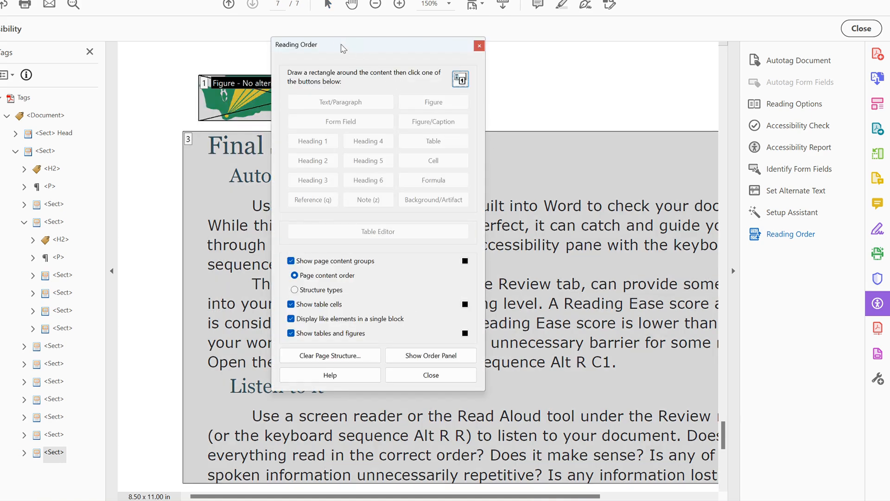
{"action": "left_click_drag", "start_coordinate": [342, 46], "coordinate": [688, 62]}
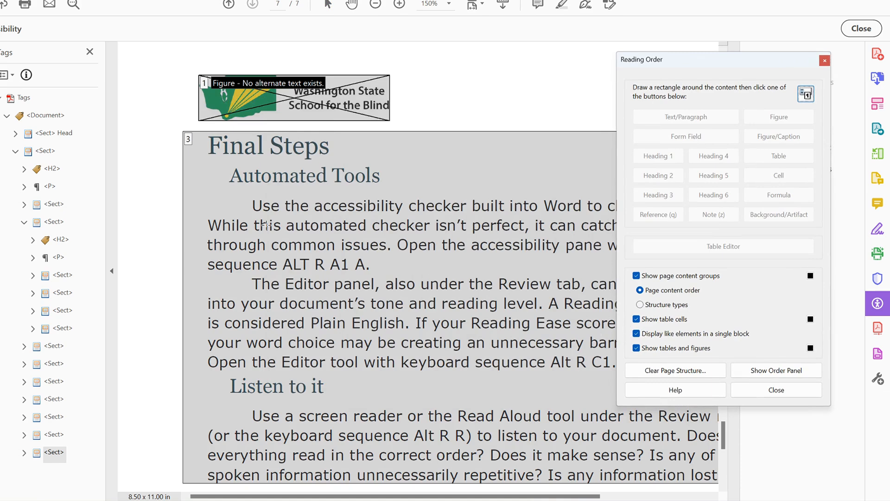
{"action": "scroll", "coordinate": [459, 70], "scroll_direction": "right", "scroll_amount": 4}
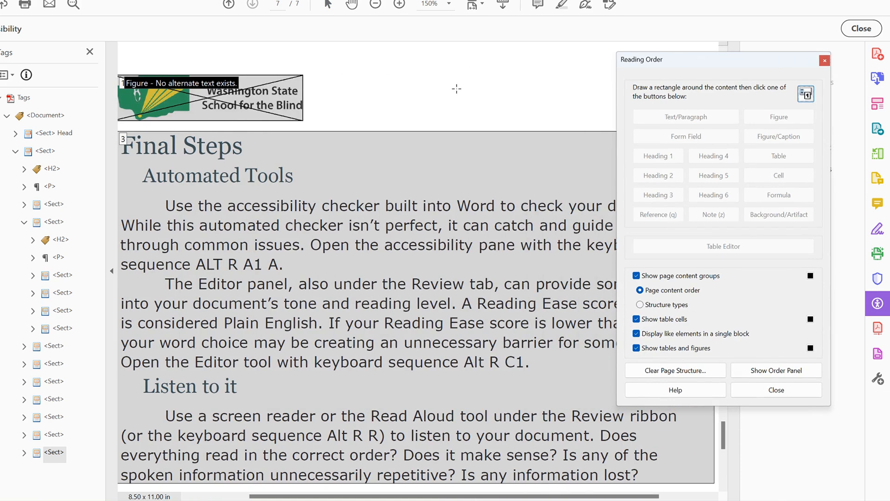
{"action": "scroll", "coordinate": [456, 89], "scroll_direction": "left", "scroll_amount": 2}
{"action": "left_click_drag", "start_coordinate": [299, 131], "coordinate": [143, 171]}
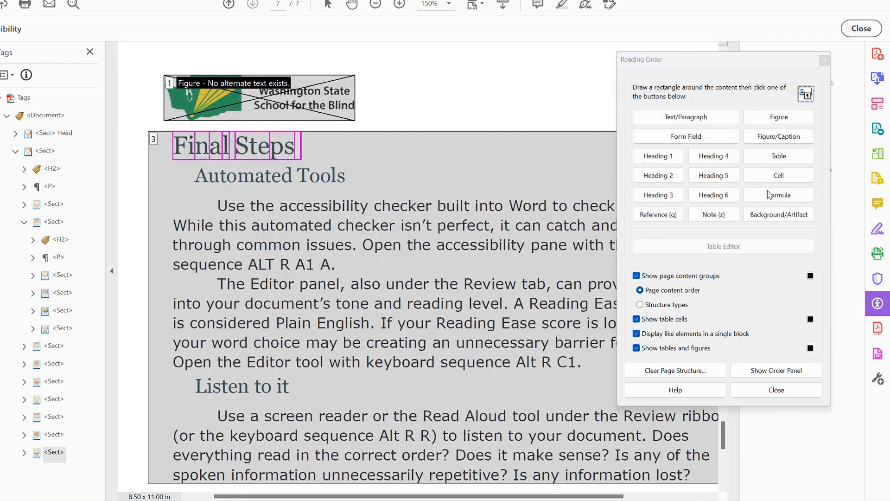
{"action": "left_click", "coordinate": [655, 175]}
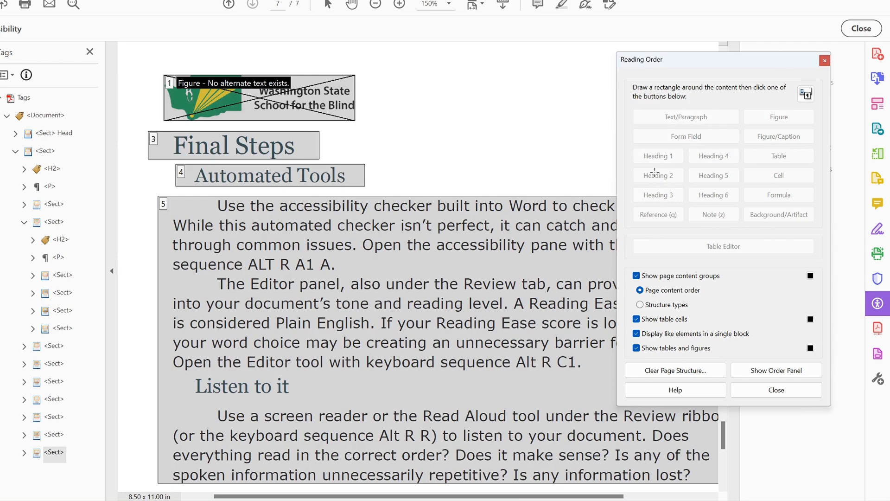
Display structure types with like elements ungrouped, and tag the "Listen to it" title as Heading 3
{"action": "left_click", "coordinate": [641, 304]}
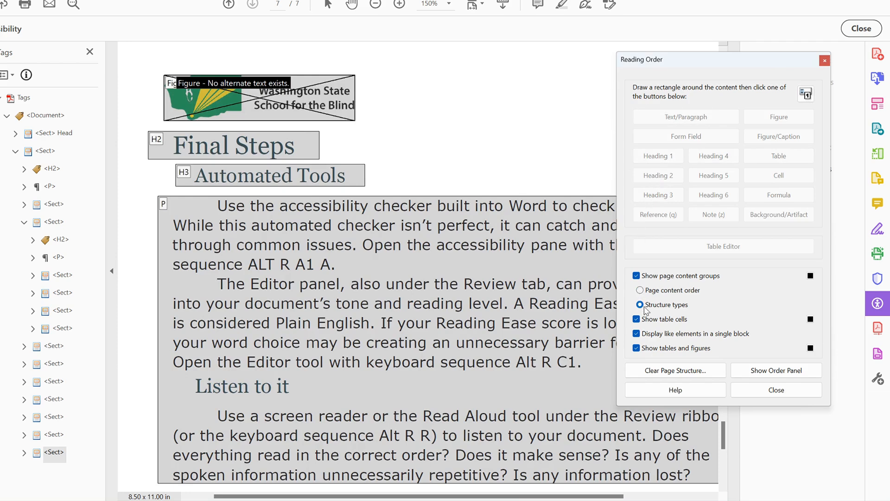
{"action": "left_click", "coordinate": [663, 338]}
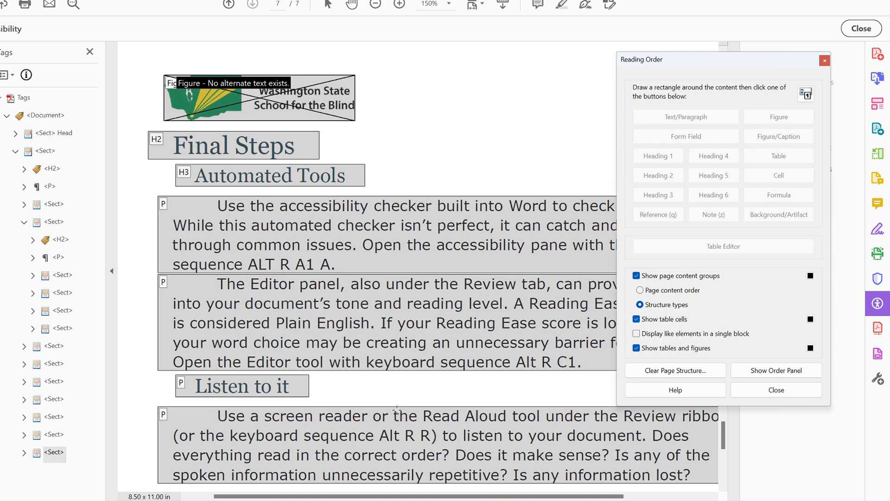
{"action": "scroll", "coordinate": [397, 409], "scroll_direction": "down", "scroll_amount": 1}
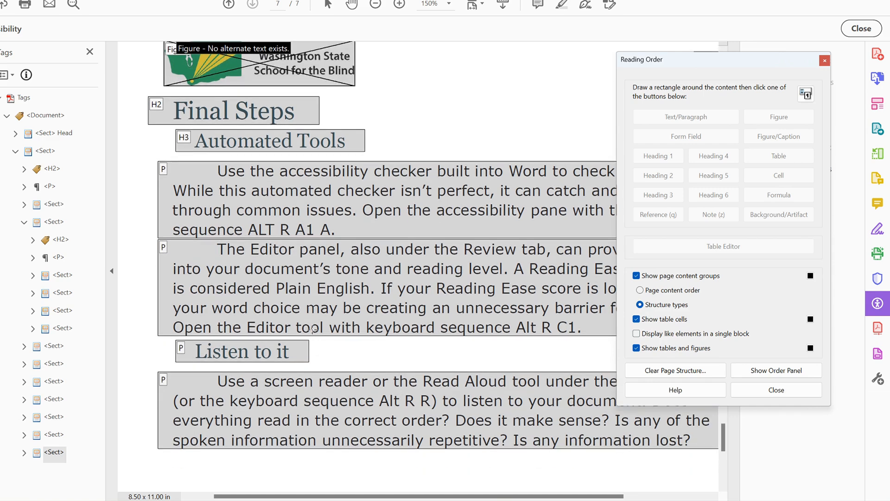
{"action": "left_click_drag", "start_coordinate": [312, 329], "coordinate": [139, 373]}
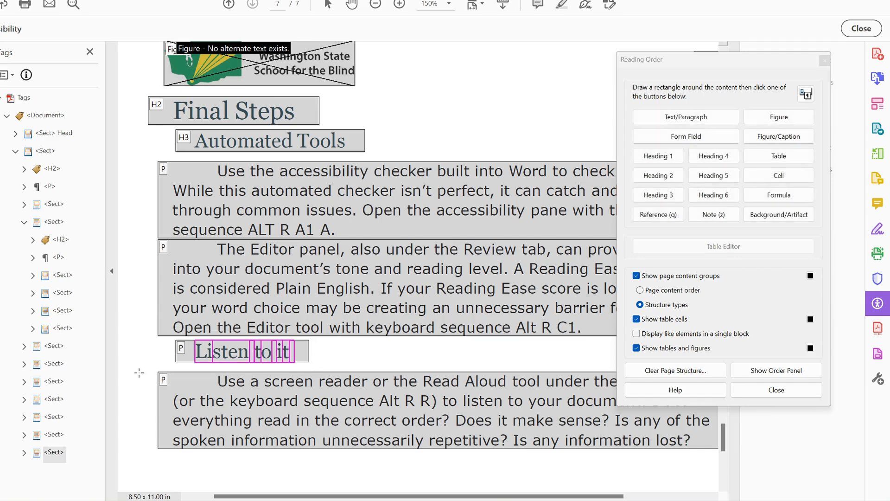
{"action": "left_click", "coordinate": [656, 197]}
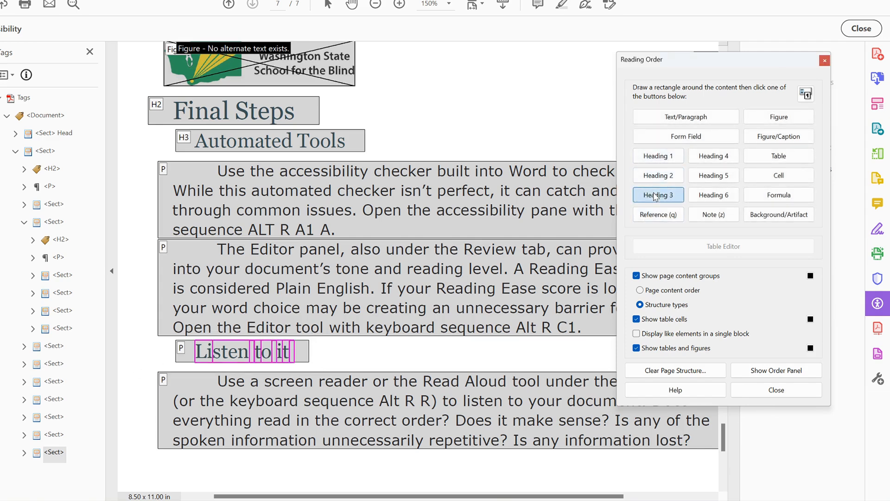
Expand the two contact paragraph tags in the Head section and move the phone line's content into the address line's paragraph tag
{"action": "scroll", "coordinate": [355, 378], "scroll_direction": "down", "scroll_amount": 10}
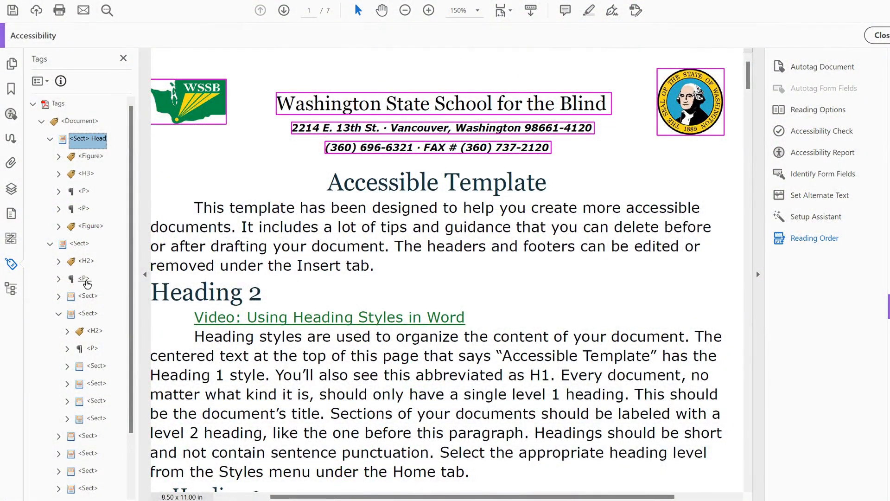
{"action": "left_click", "coordinate": [86, 280]}
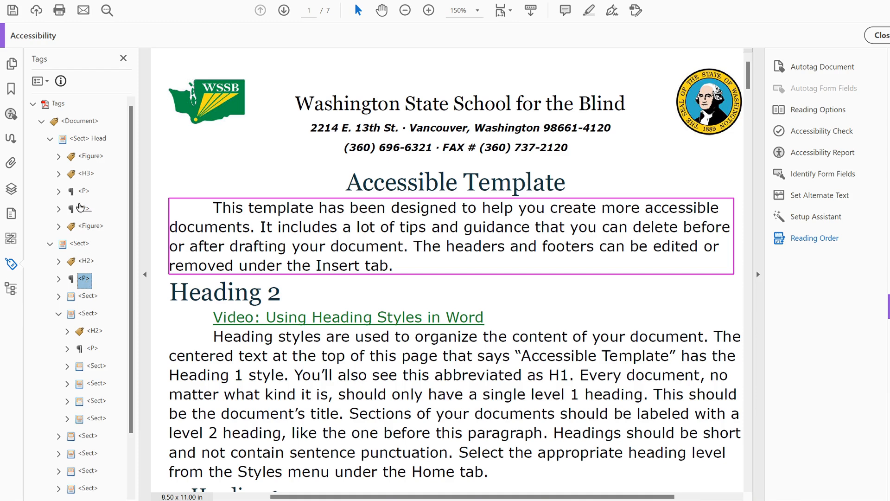
{"action": "left_click", "coordinate": [83, 208]}
{"action": "key", "text": "Up"}
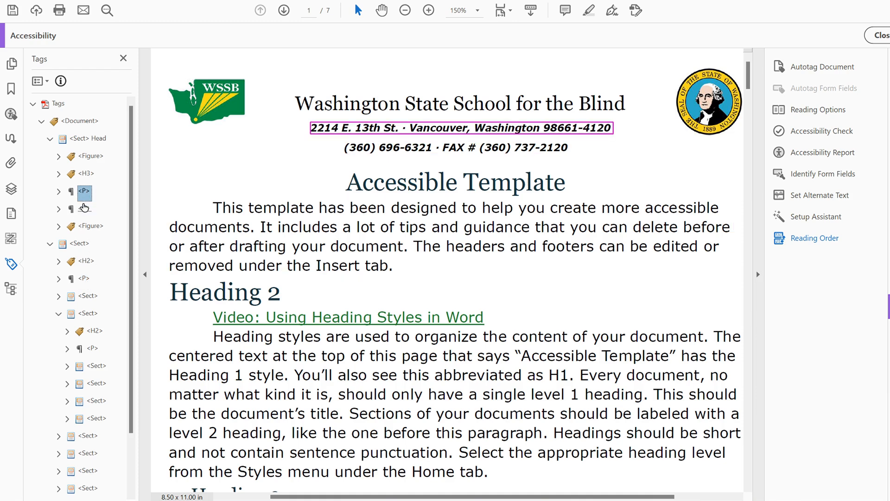
{"action": "key", "text": "Right"}
{"action": "key", "text": "Down"}
{"action": "key", "text": "Down"}
{"action": "key", "text": "Right"}
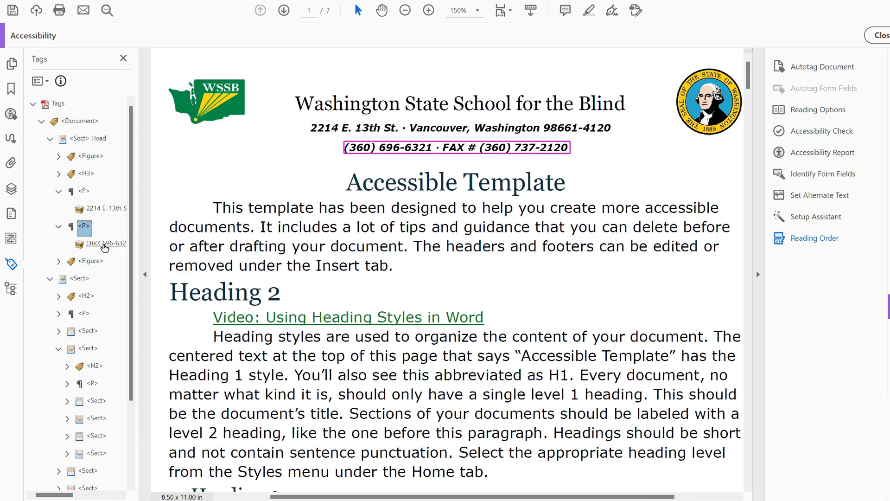
{"action": "left_click", "coordinate": [105, 247]}
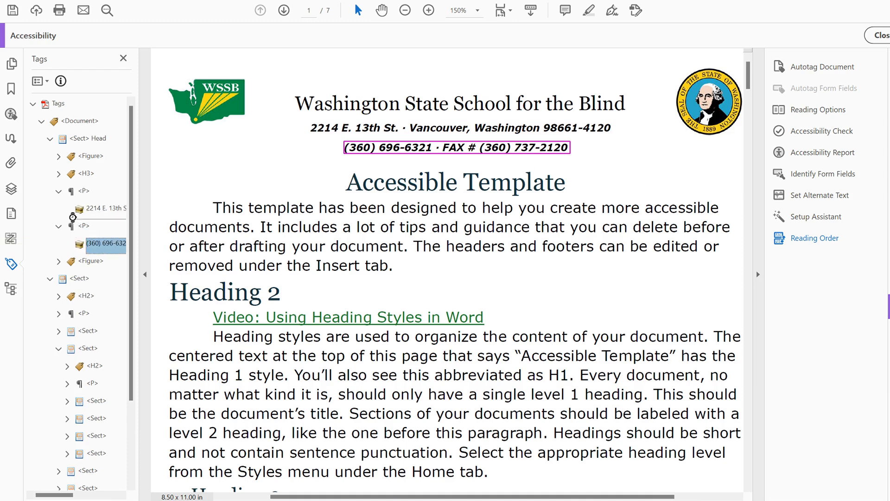
{"action": "left_click_drag", "start_coordinate": [72, 217], "coordinate": [72, 219]}
Delete the emptied paragraph tag from the Head section
{"action": "left_click", "coordinate": [75, 121]}
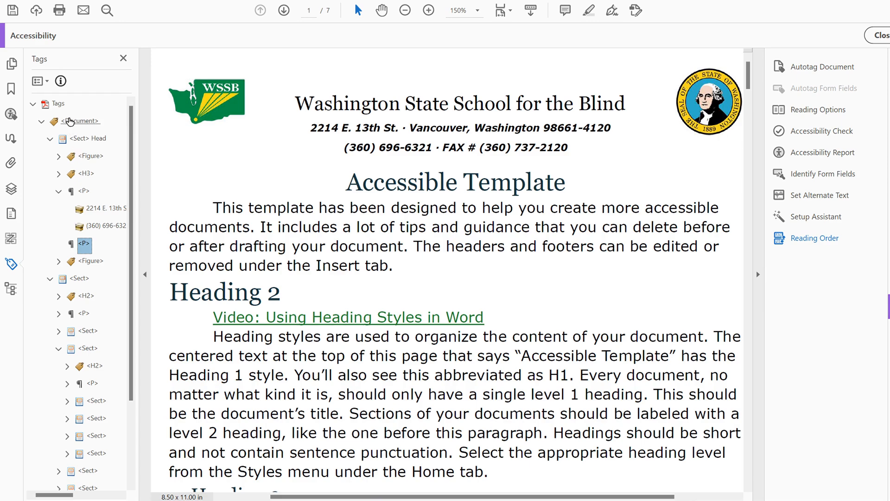
{"action": "right_click", "coordinate": [71, 122]}
{"action": "left_click", "coordinate": [101, 188]}
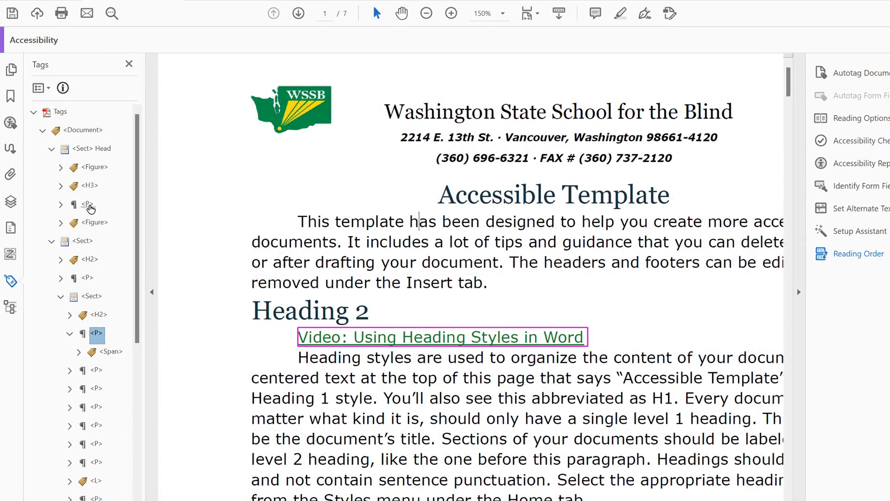
Expand the Span tag inside the heading styles video link's paragraph and examine the content it holds
{"action": "key", "text": "Down"}
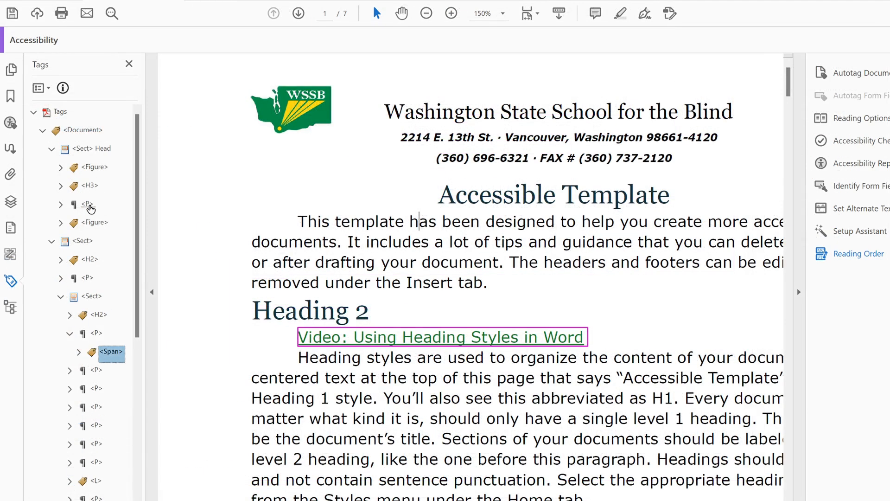
{"action": "key", "text": "Right"}
{"action": "key", "text": "Down"}
{"action": "scroll", "coordinate": [86, 308], "scroll_direction": "right", "scroll_amount": 4}
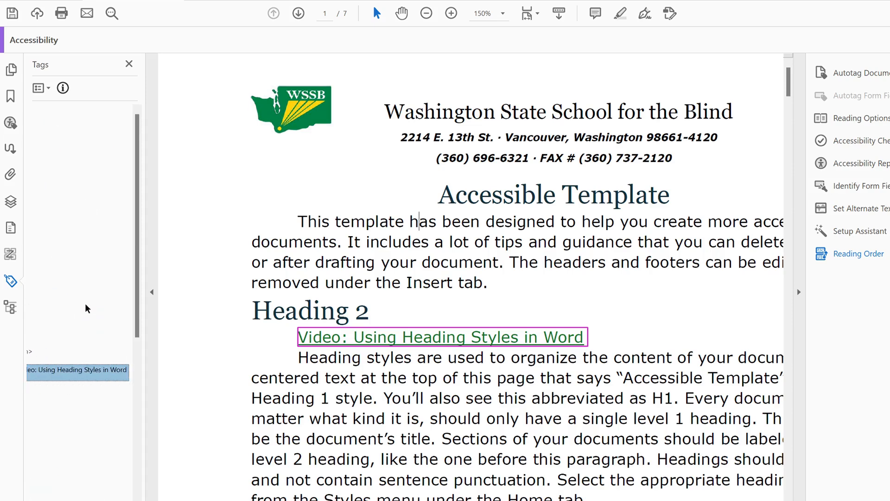
{"action": "scroll", "coordinate": [86, 308], "scroll_direction": "left", "scroll_amount": 4}
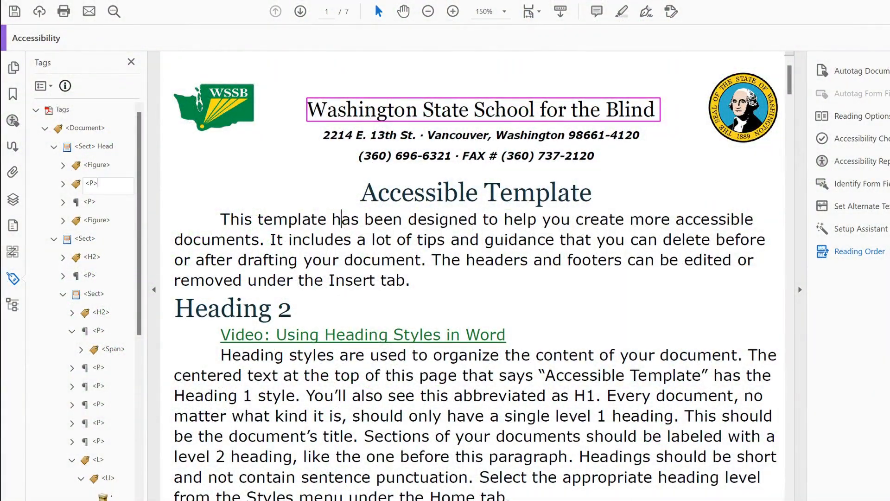
Retag the school name in the Head section as <P> and the Accessible Template title as <H1>
{"action": "left_click", "coordinate": [89, 201]}
{"action": "left_click", "coordinate": [96, 220]}
{"action": "left_click", "coordinate": [94, 256]}
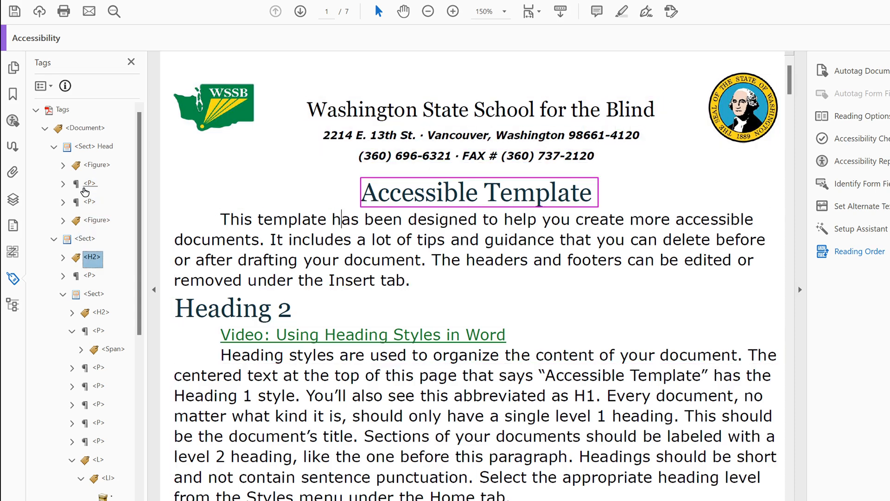
{"action": "left_click", "coordinate": [95, 257]}
{"action": "type", "text": "H"}
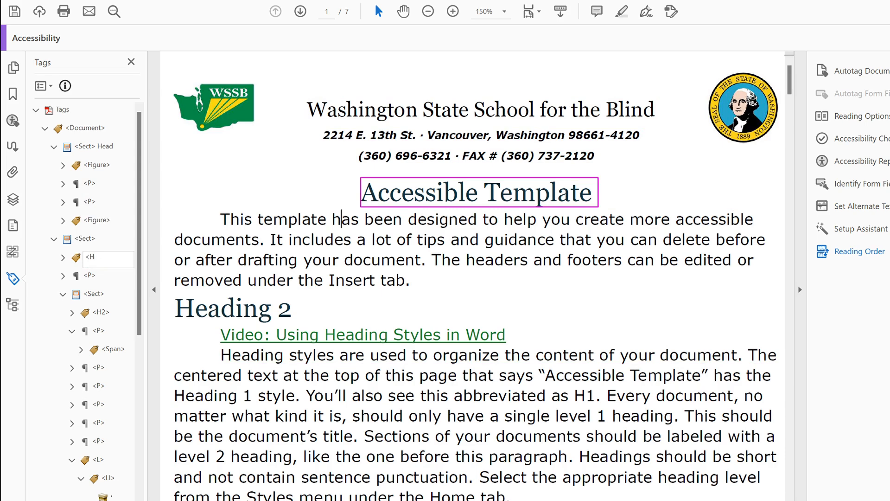
{"action": "type", "text": "1>"}
{"action": "key", "text": "Return"}
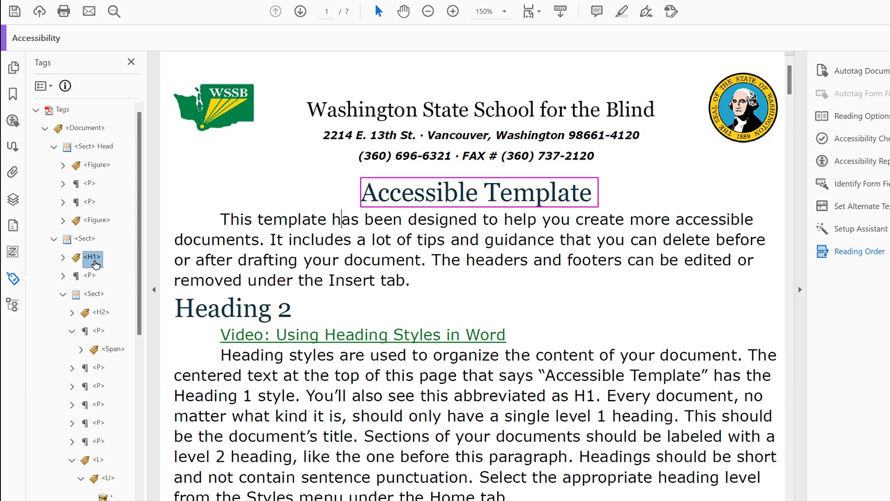
Show the page's structure types with the Reading Order tool and retype the "Heading 2" title's tag as <H2>
{"action": "left_click", "coordinate": [842, 254]}
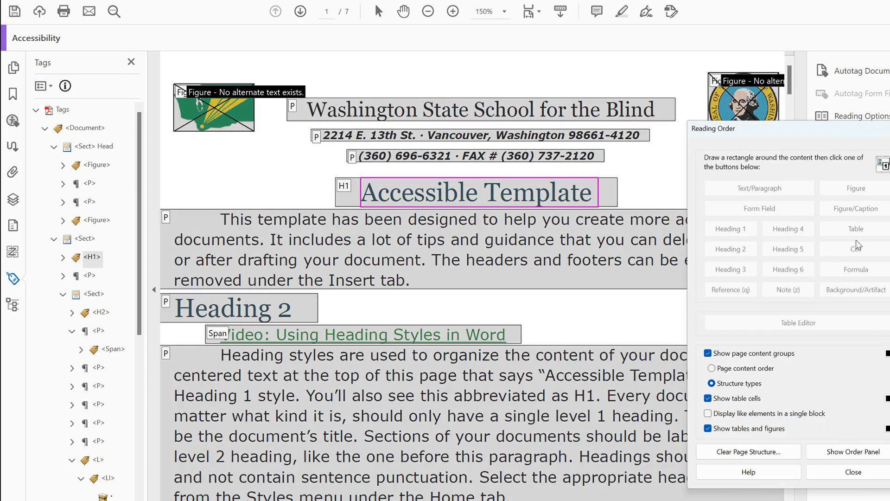
{"action": "scroll", "coordinate": [376, 304], "scroll_direction": "left", "scroll_amount": 1}
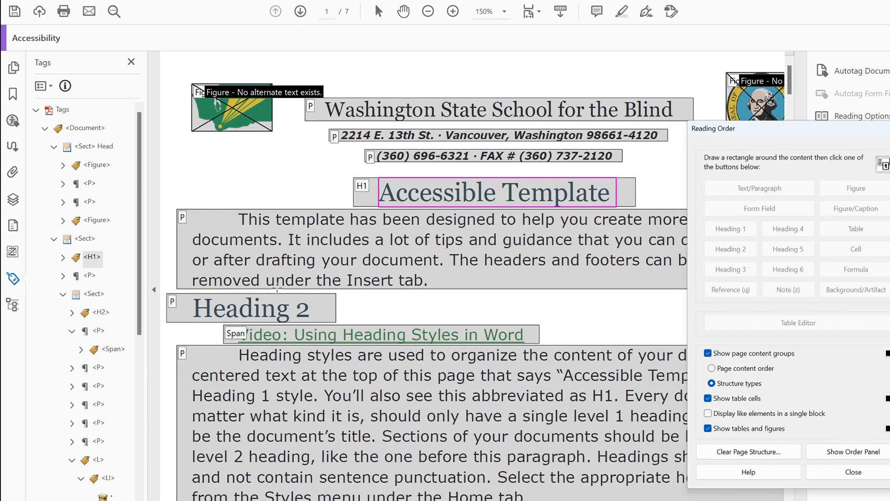
{"action": "left_click", "coordinate": [102, 317]}
{"action": "left_click", "coordinate": [102, 318]}
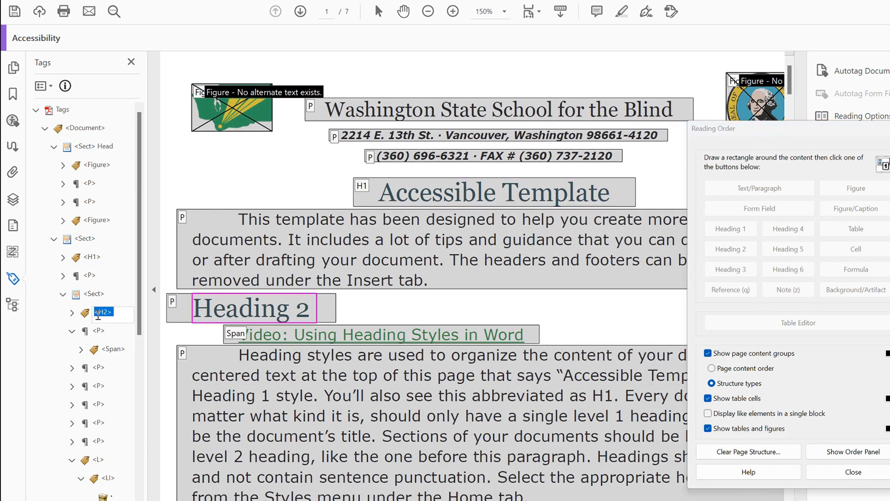
{"action": "type", "text": "<H2>"}
{"action": "key", "text": "Return"}
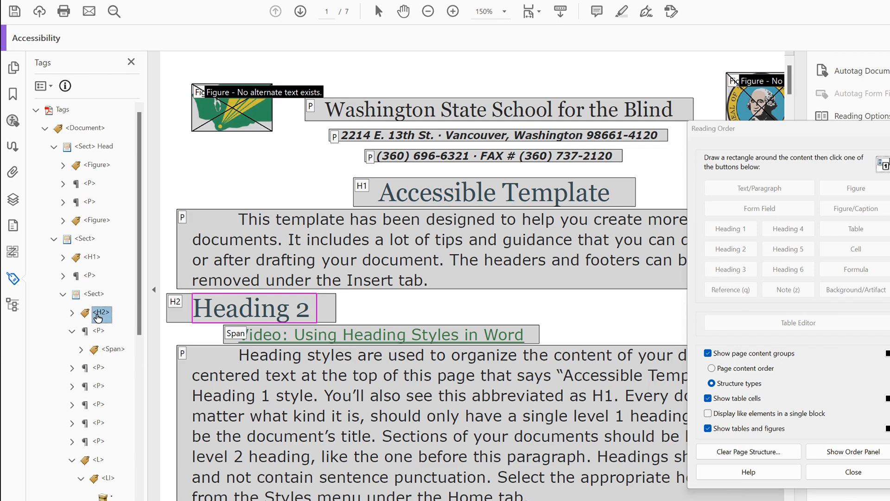
Collapse the list tag in the Heading 2 section and retype the "Heading 3" title's tag as <H3>
{"action": "key", "text": "Down"}
{"action": "key", "text": "Down"}
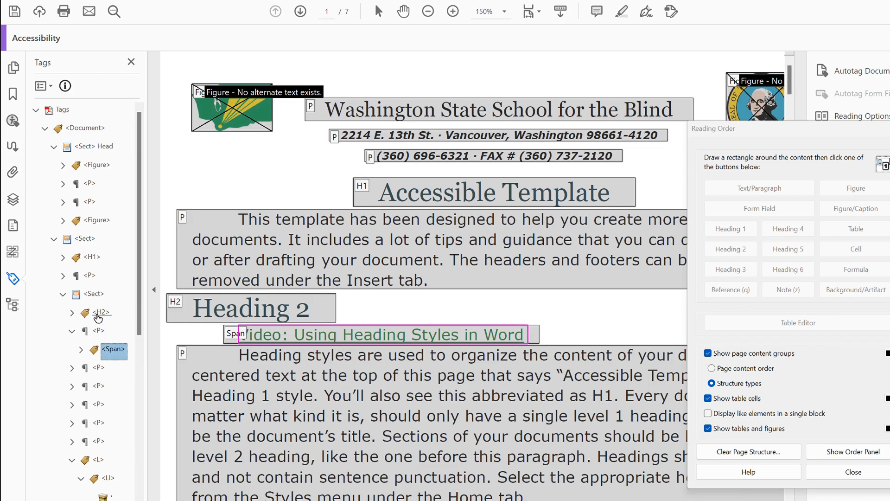
{"action": "scroll", "coordinate": [98, 318], "scroll_direction": "down", "scroll_amount": 1}
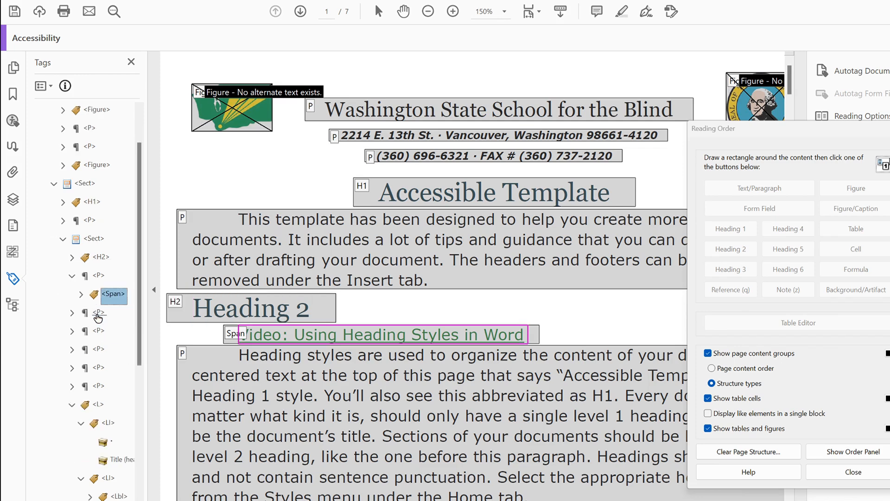
{"action": "left_click", "coordinate": [72, 403]}
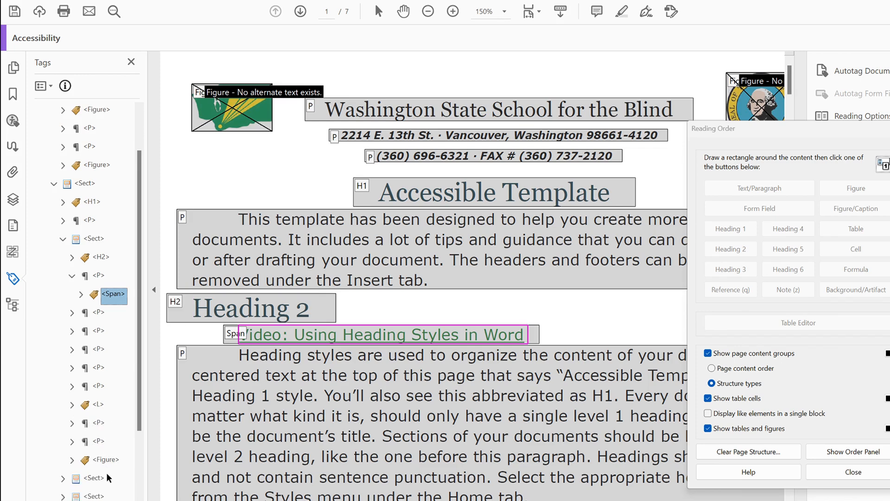
{"action": "scroll", "coordinate": [228, 421], "scroll_direction": "down", "scroll_amount": 4}
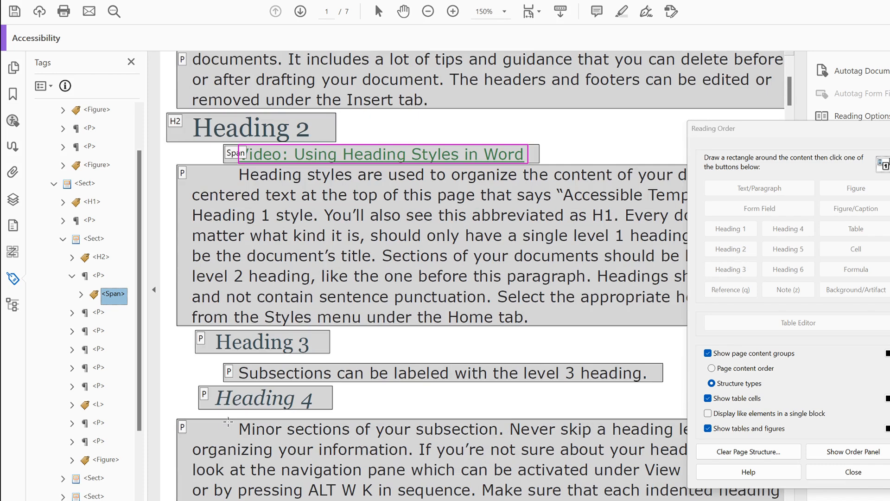
{"action": "left_click", "coordinate": [99, 321]}
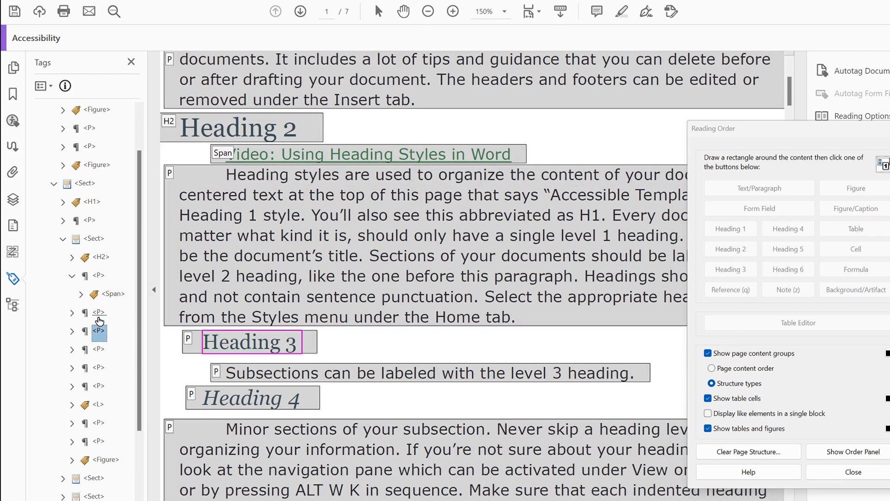
{"action": "type", "text": "<H"}
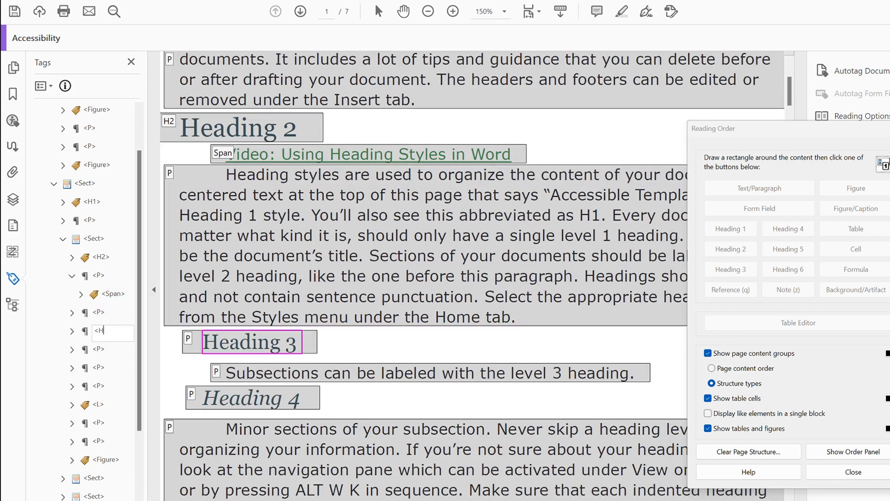
{"action": "type", "text": "3>"}
{"action": "key", "text": "Return"}
Retype the paragraph tag of the "Heading 4" title as <H4>
{"action": "key", "text": "Down"}
{"action": "key", "text": "Down"}
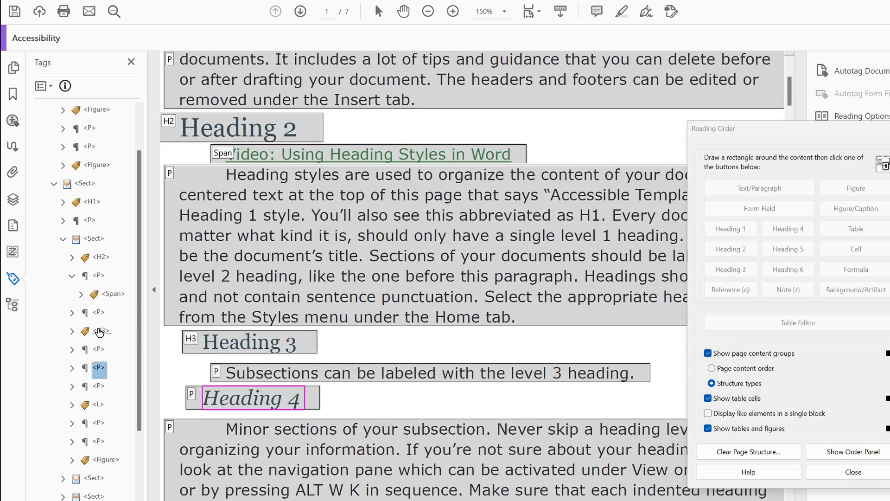
{"action": "left_click", "coordinate": [99, 368]}
{"action": "type", "text": "<H4"}
{"action": "key", "text": "Return"}
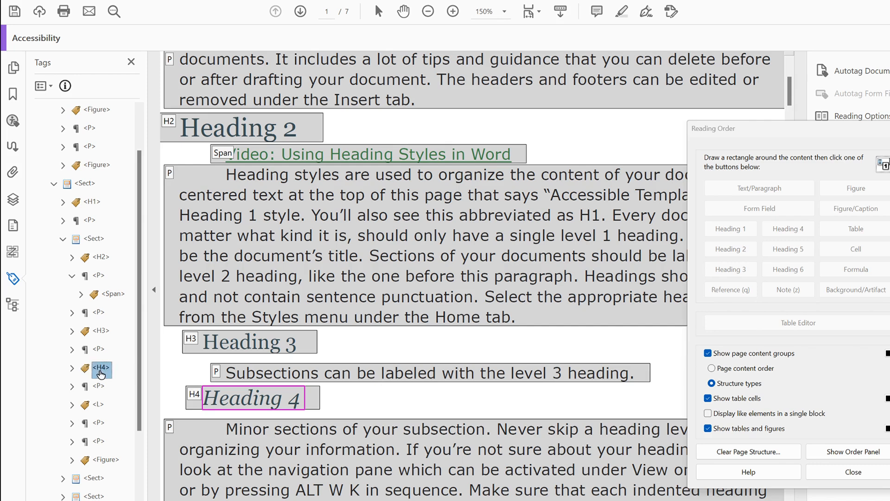
Examine the page content behind the remaining paragraph and list tags in the Heading 2 section
{"action": "key", "text": "Down"}
{"action": "key", "text": "Down"}
{"action": "key", "text": "Down"}
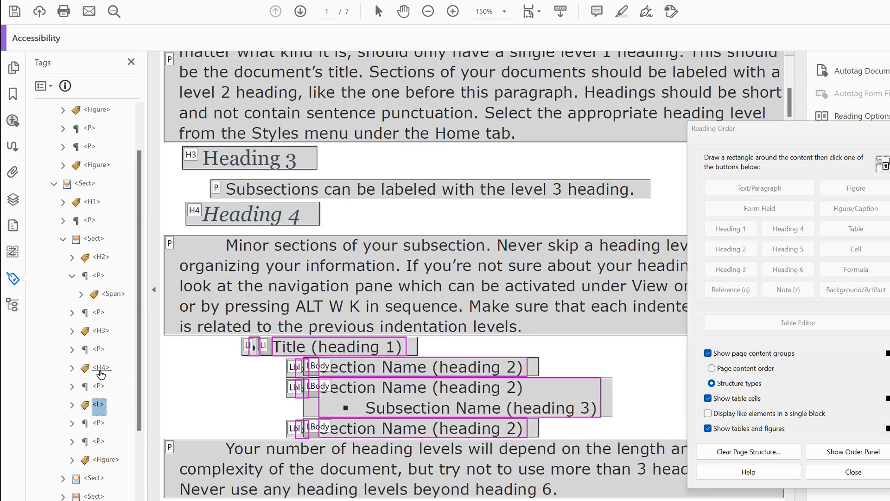
{"action": "key", "text": "Down"}
{"action": "key", "text": "Down"}
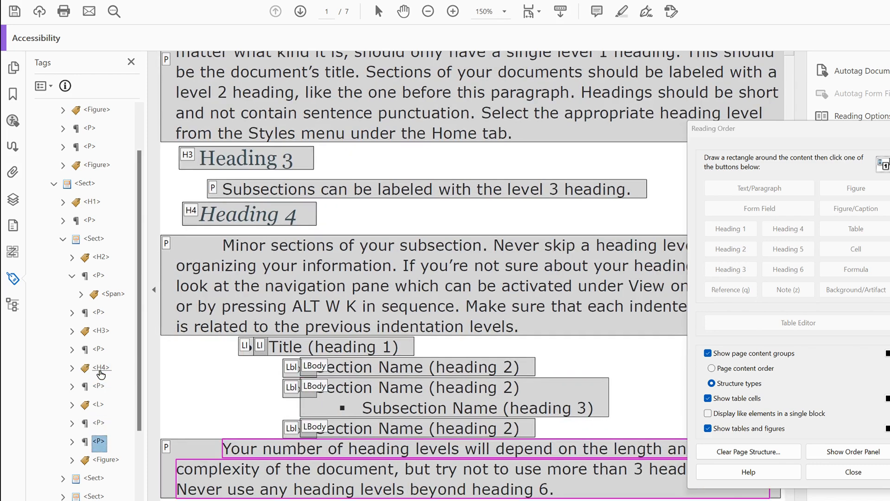
{"action": "key", "text": "Down"}
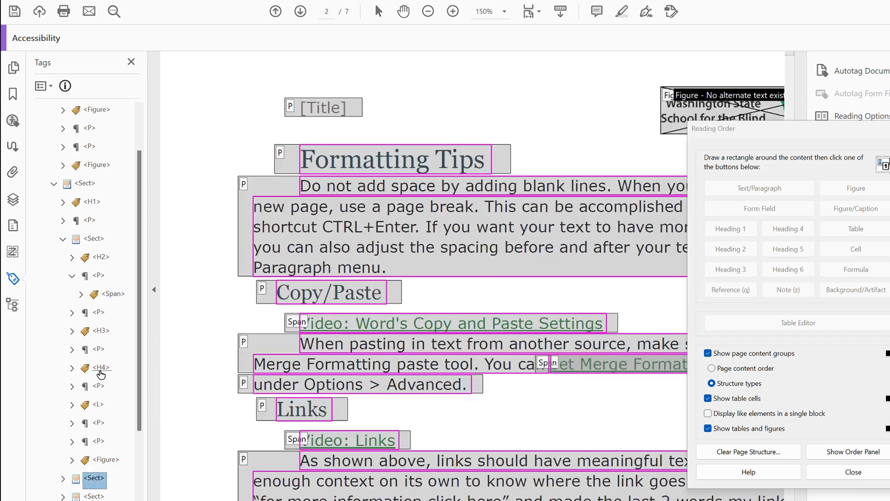
Expand the next section on page 2 and retype the "Formatting Tips" title's tag as <H2>
{"action": "scroll", "coordinate": [106, 398], "scroll_direction": "down", "scroll_amount": 3}
{"action": "key", "text": "Right"}
{"action": "key", "text": "Down"}
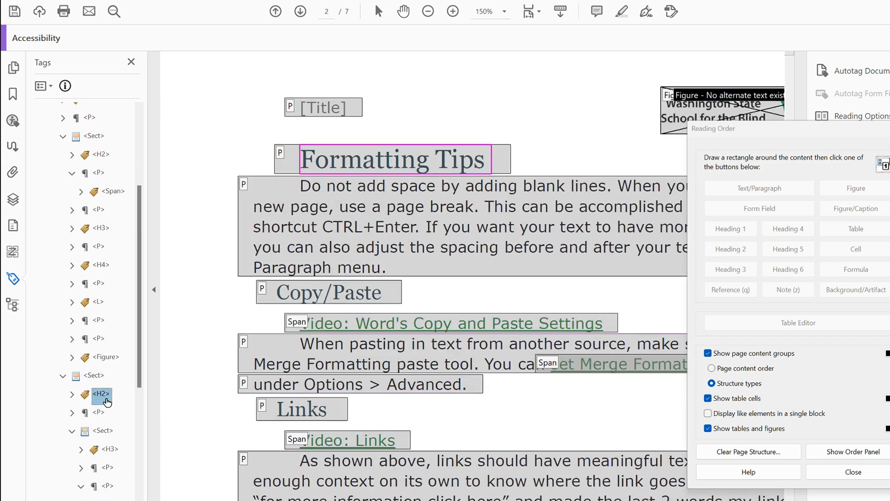
{"action": "scroll", "coordinate": [106, 399], "scroll_direction": "down", "scroll_amount": 5}
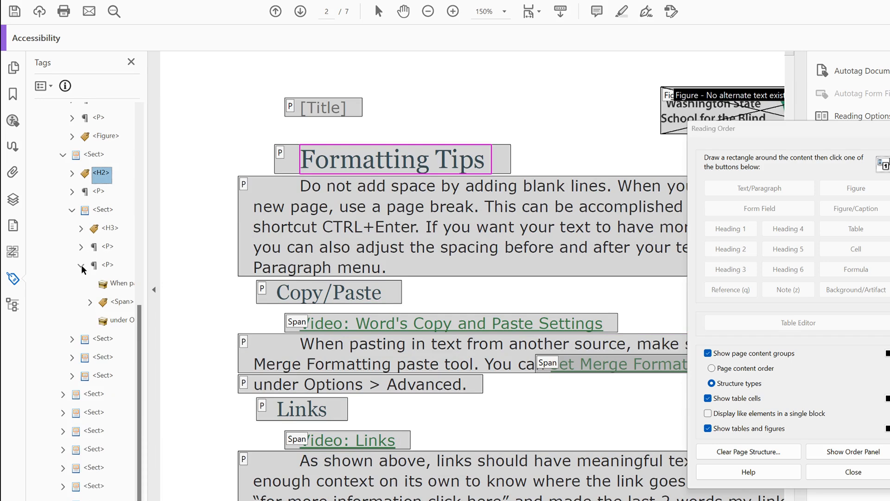
{"action": "key", "text": "Down"}
{"action": "key", "text": "Up"}
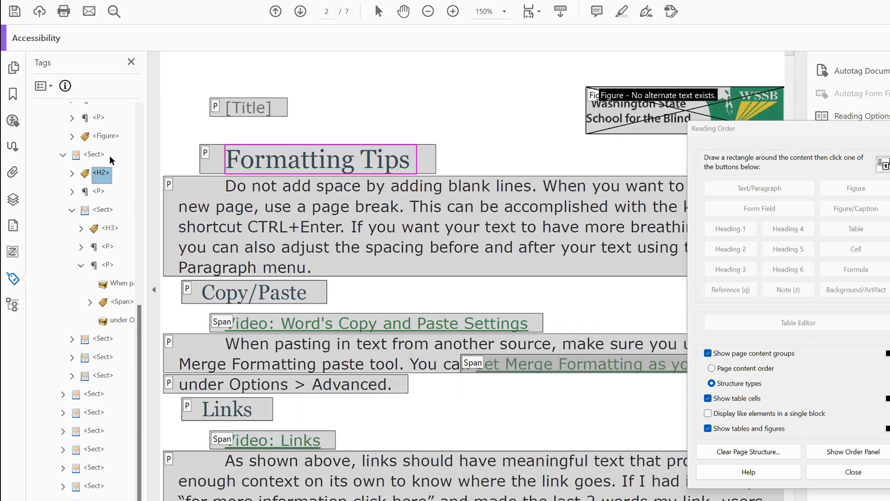
{"action": "double_click", "coordinate": [101, 178]}
{"action": "type", "text": "<"}
{"action": "key", "text": "Return"}
Retype the "Copy/Paste" title's tag in the nested section as <H3>
{"action": "key", "text": "Down"}
{"action": "key", "text": "Down"}
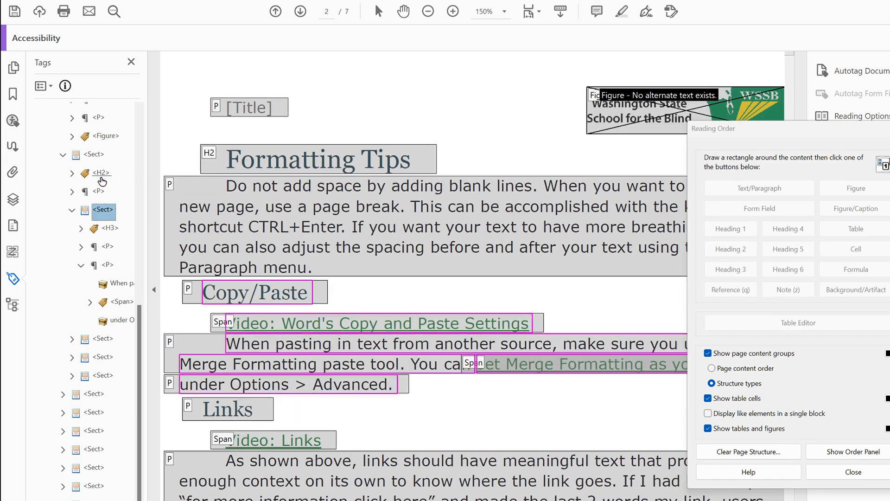
{"action": "key", "text": "Down"}
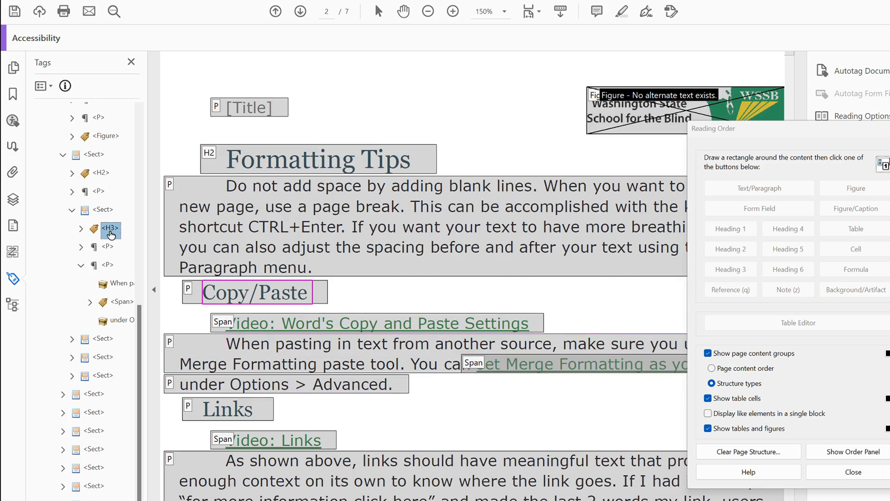
{"action": "double_click", "coordinate": [110, 231]}
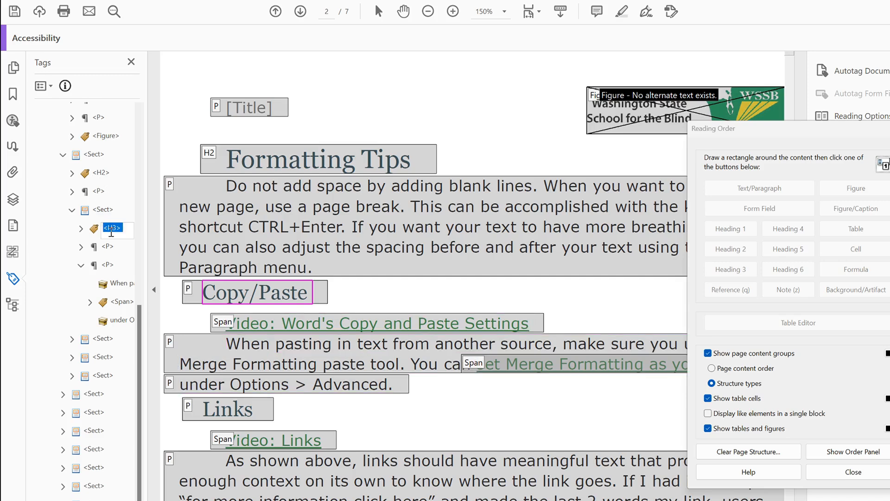
{"action": "type", "text": "<H"}
{"action": "key", "text": "Return"}
Check the Copy/Paste video link's tag and collapse the paragraph tag that follows it
{"action": "key", "text": "Down"}
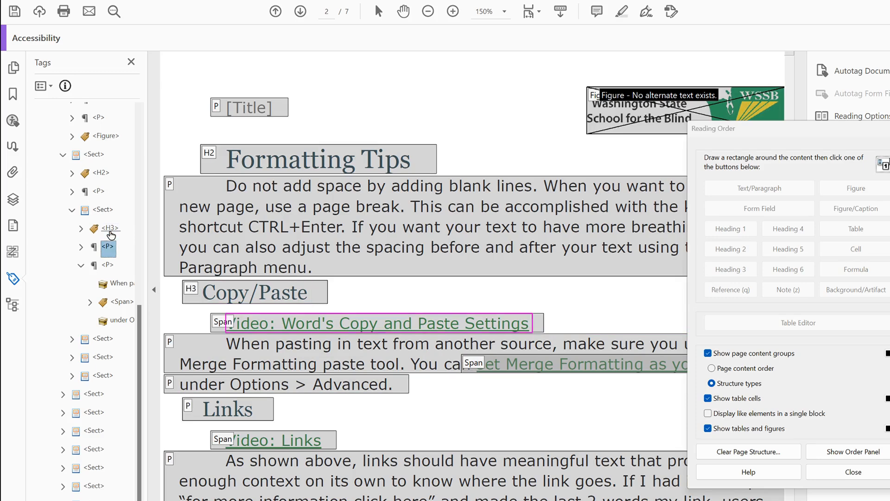
{"action": "key", "text": "Down"}
{"action": "key", "text": "Left"}
Expand the nested section holding the Links content and retype the "Links" title's tag as <H3>
{"action": "key", "text": "Down"}
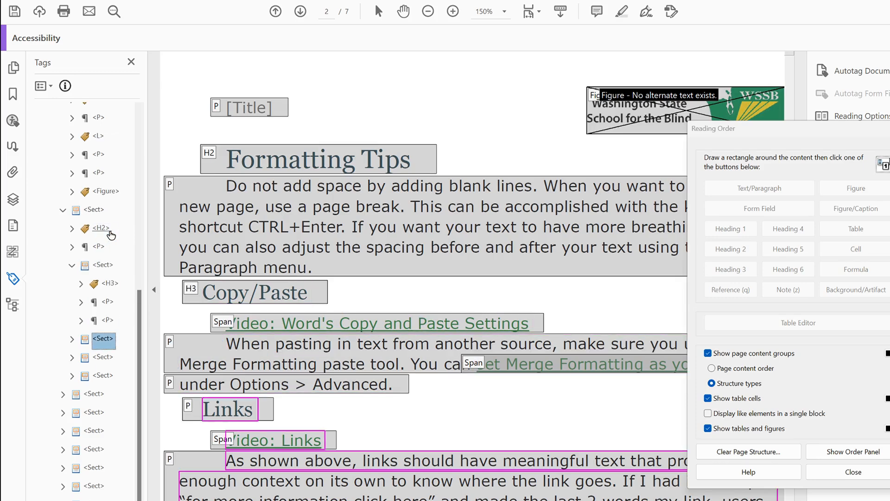
{"action": "key", "text": "Right"}
{"action": "key", "text": "Down"}
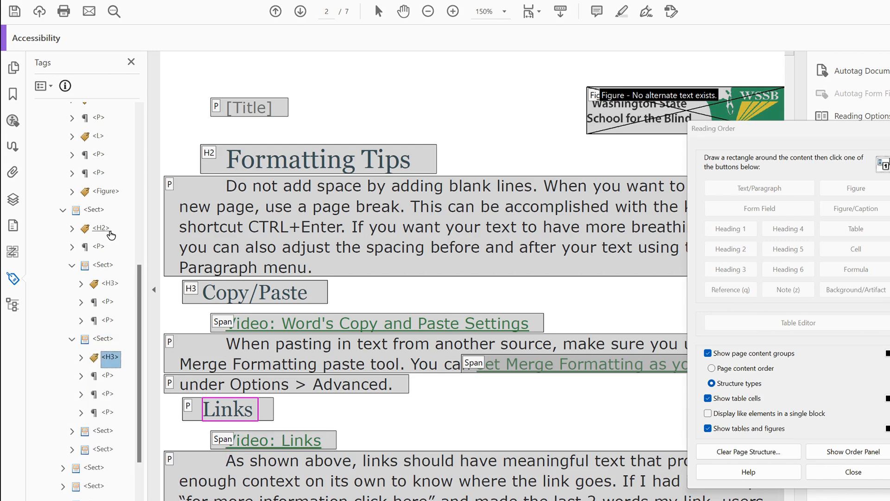
{"action": "left_click", "coordinate": [104, 364]}
{"action": "type", "text": "<"}
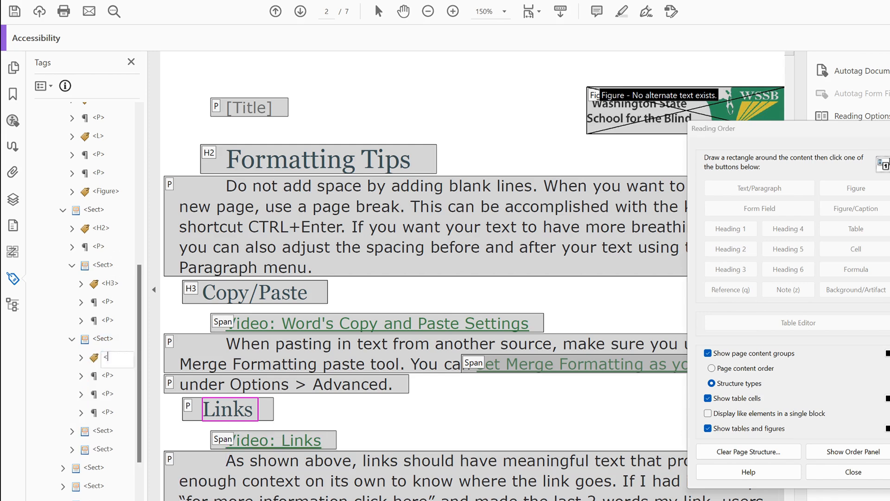
{"action": "type", "text": "H3>"}
{"action": "key", "text": "Return"}
Examine the page content behind the paragraph tags in the Links section
{"action": "key", "text": "Down"}
{"action": "key", "text": "Down"}
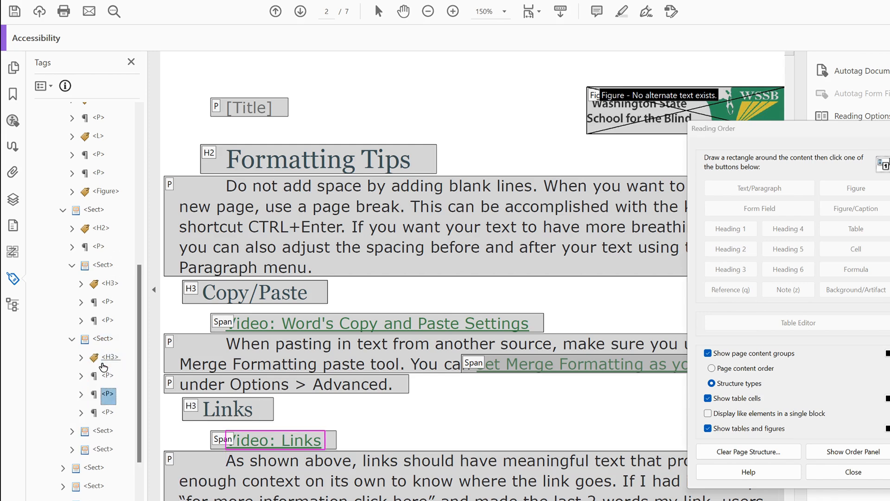
{"action": "key", "text": "Down"}
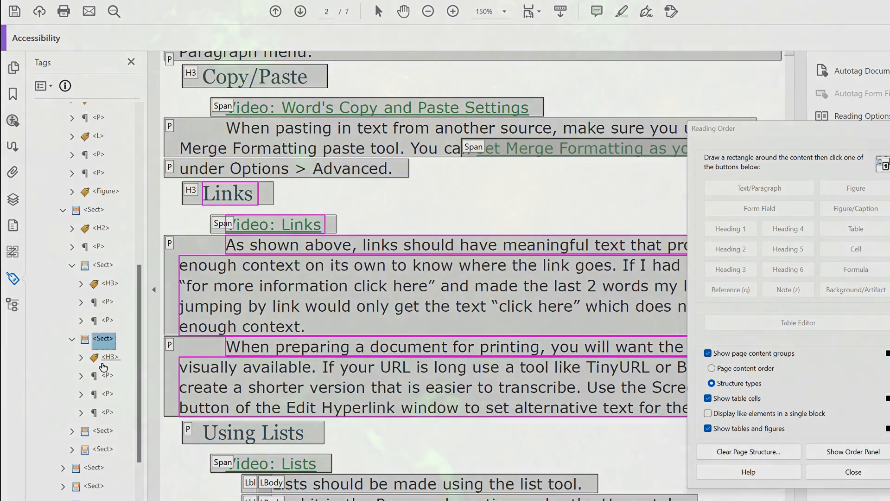